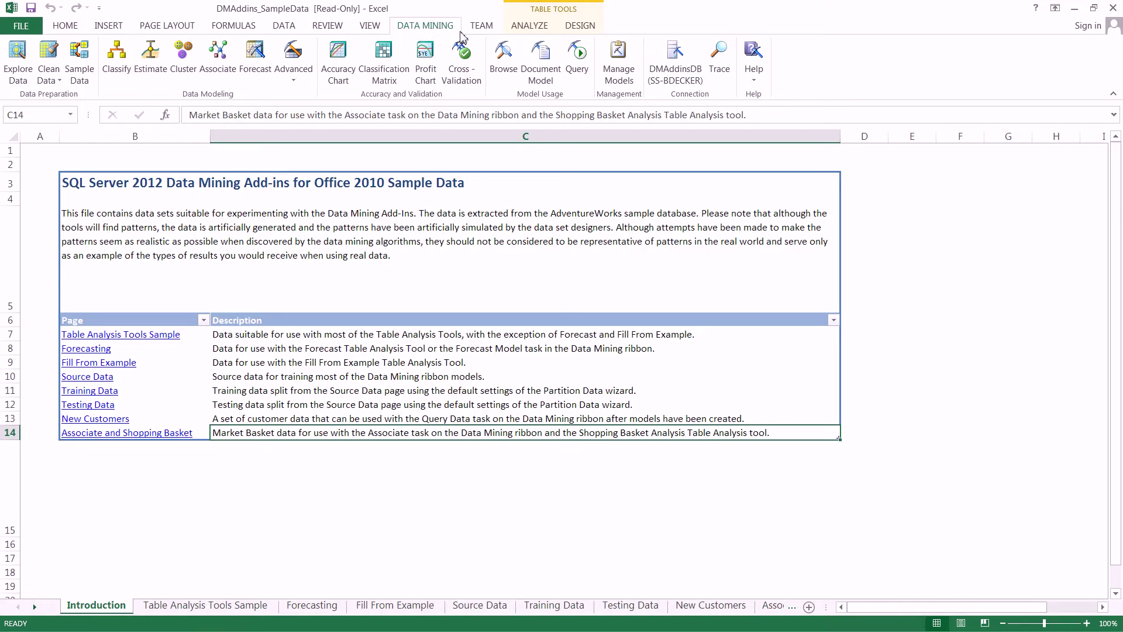
Step: Look over the ANALYZE tab's table tools, then go back to the DATA MINING tab
left_click(543, 29)
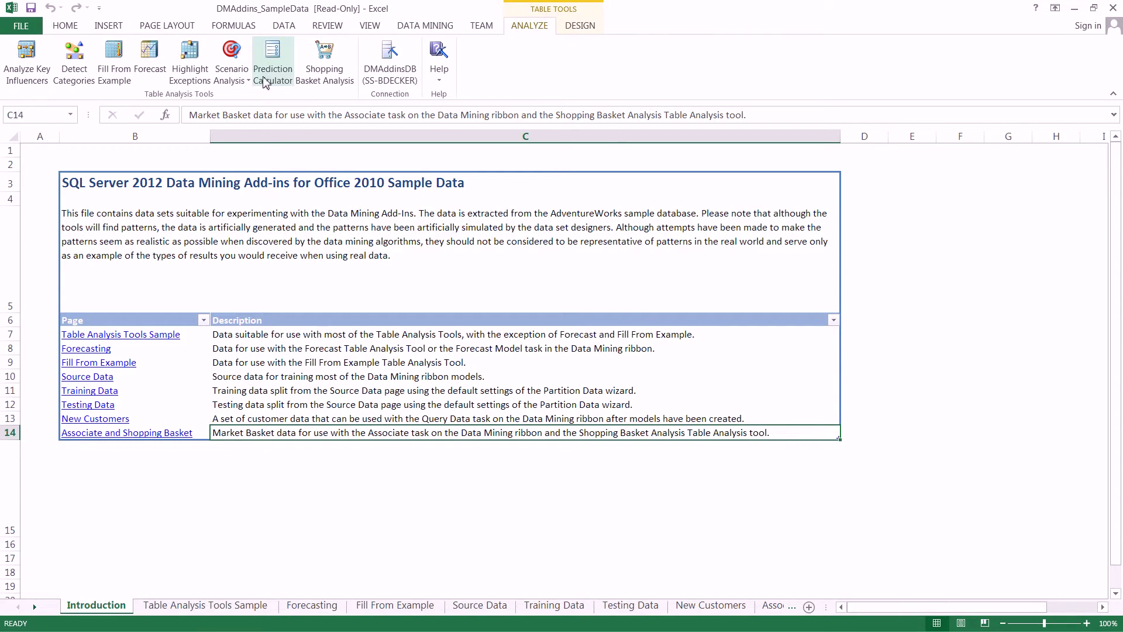
left_click(421, 30)
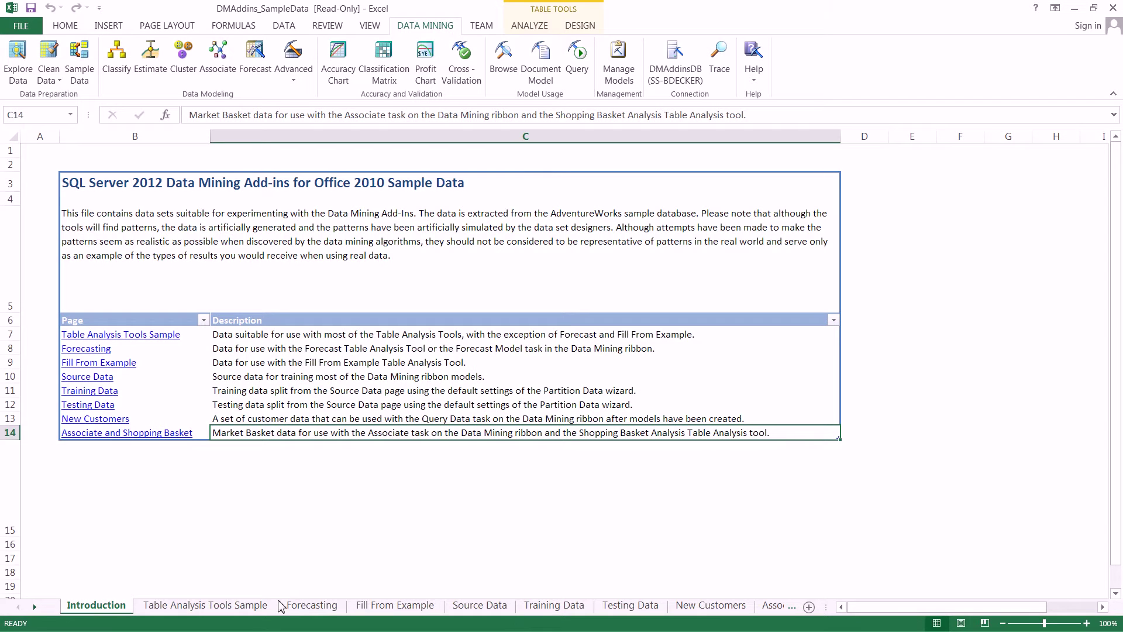
Step: Open the Forecasting sheet and select header cells C5 and B5 of the sales table
left_click(305, 611)
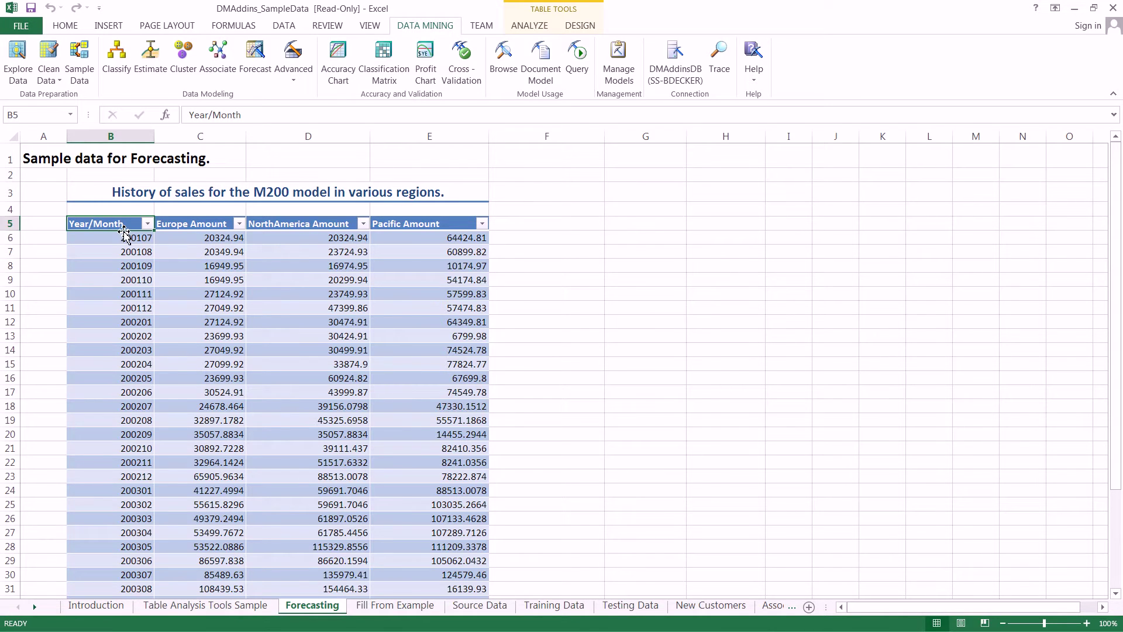
left_click(180, 224)
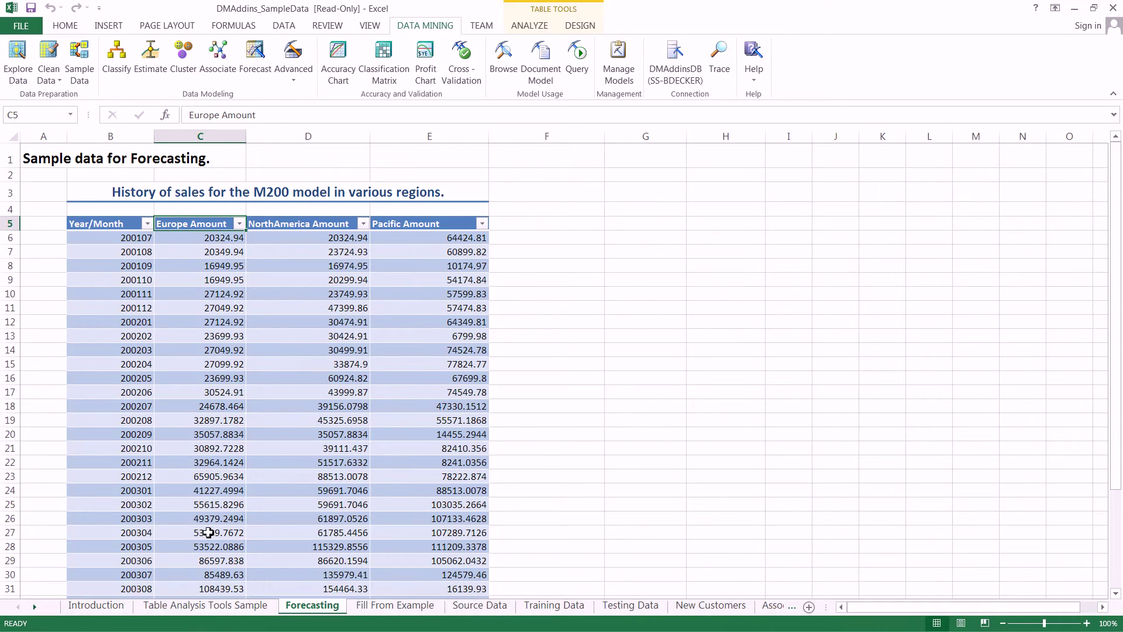
left_click(96, 224)
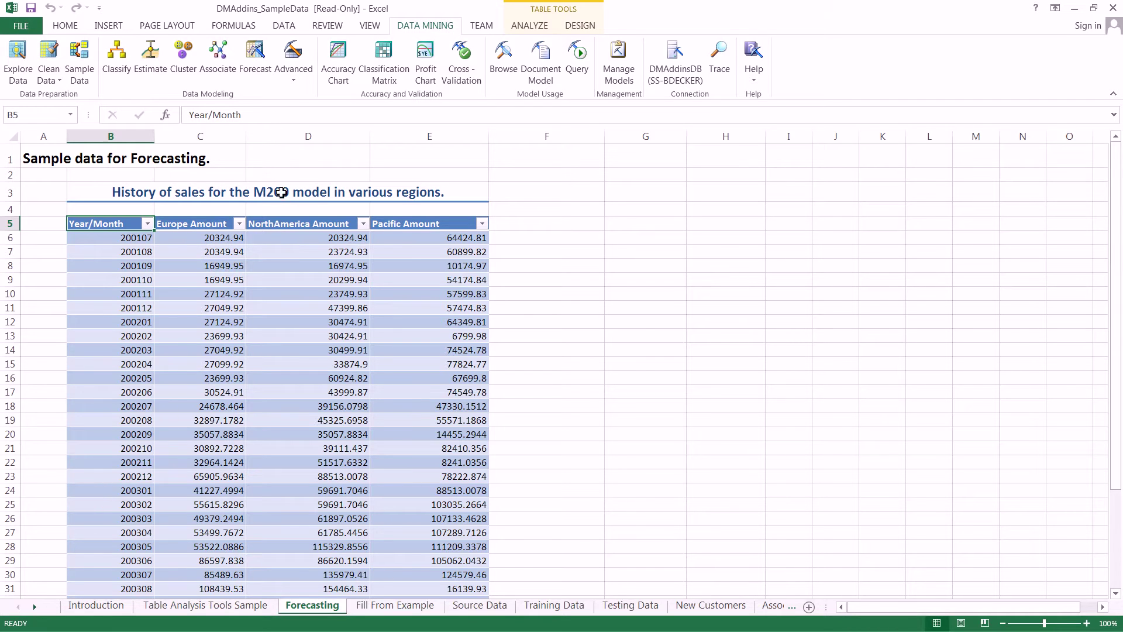
Step: Launch the Forecast wizard and use range B5:E41, with headers, as the source data
left_click(248, 76)
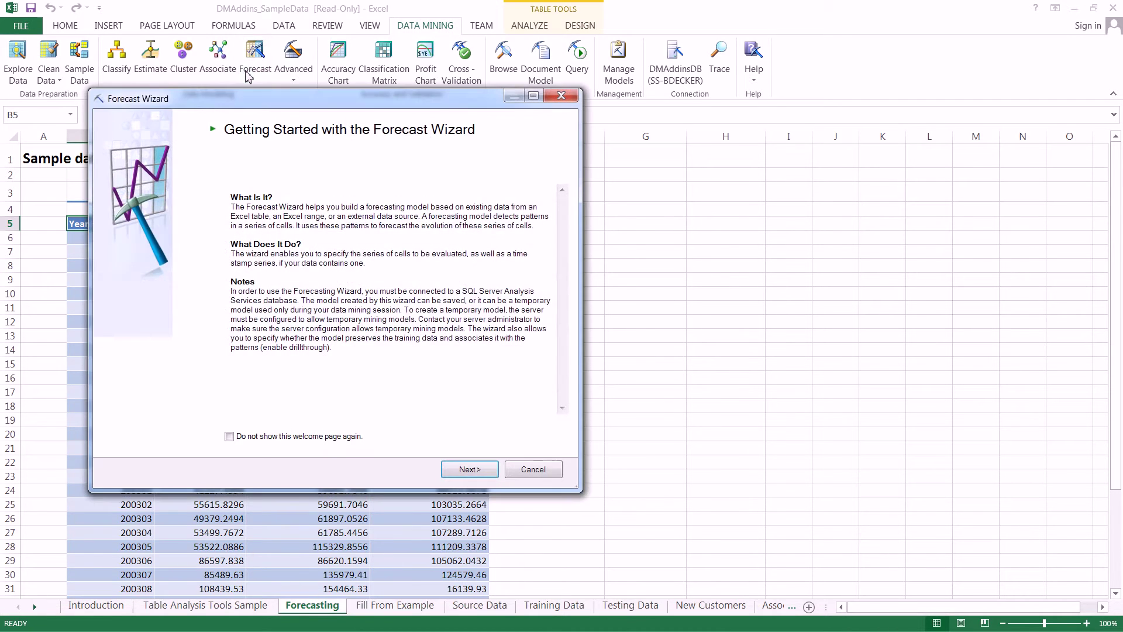
left_click(468, 468)
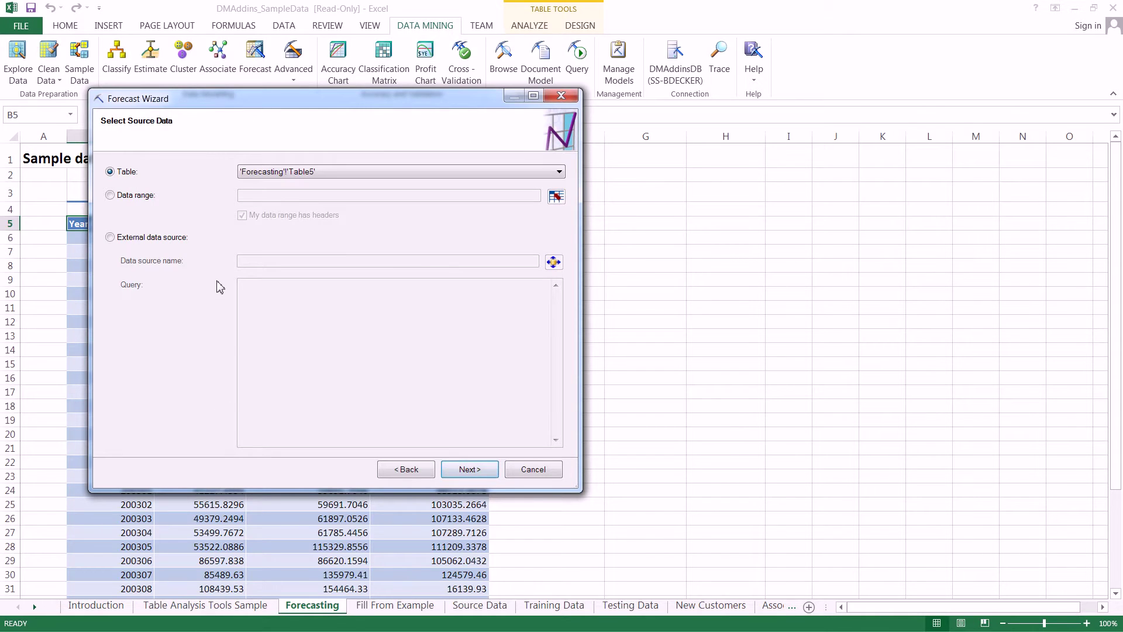
left_click(110, 196)
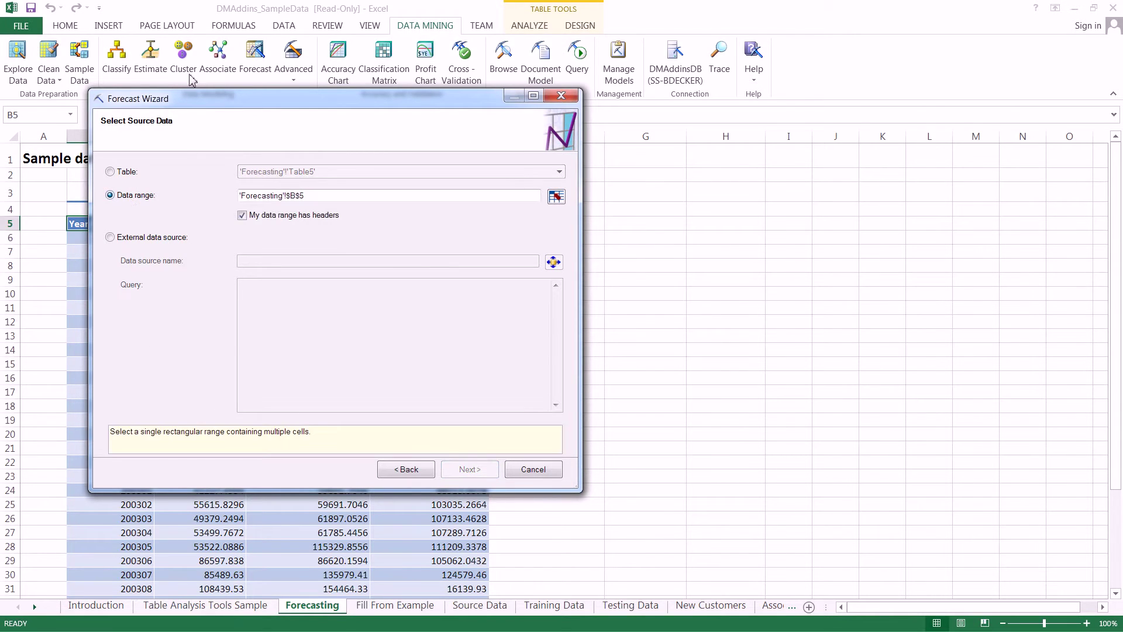
left_click(556, 196)
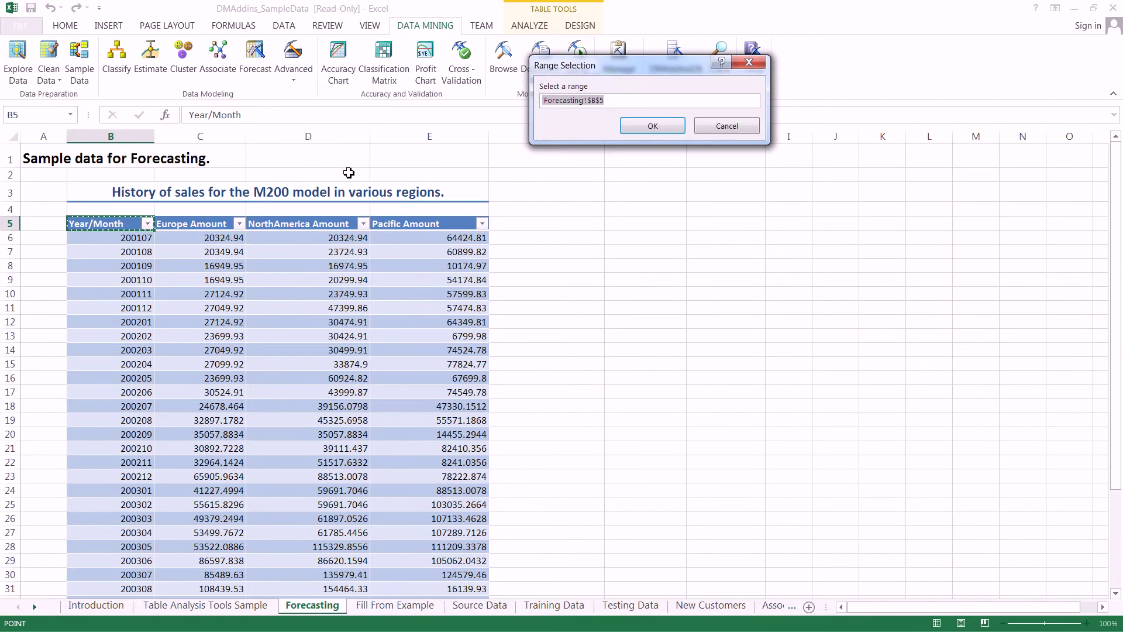
left_click(82, 223)
key("ctrl+shift+Right")
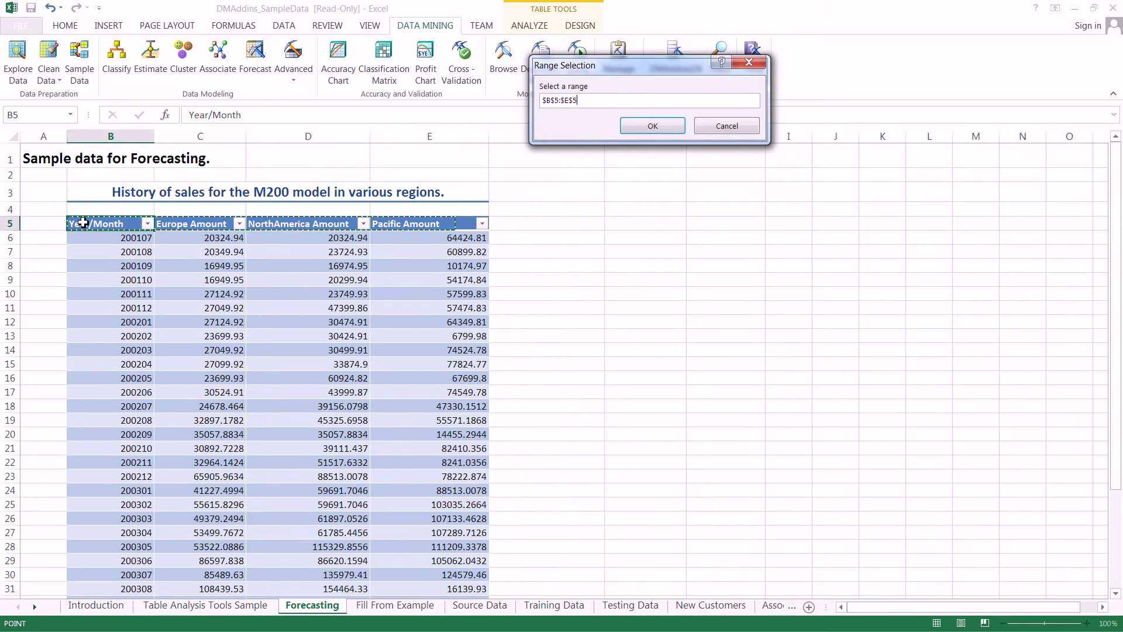
key("ctrl+shift+Down")
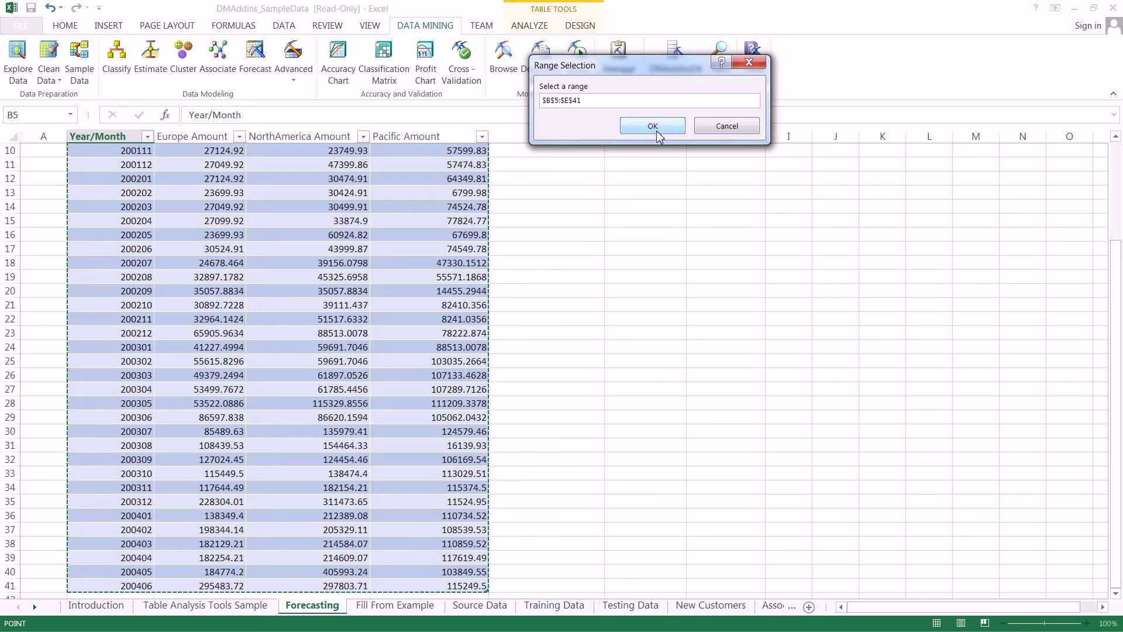
left_click(652, 125)
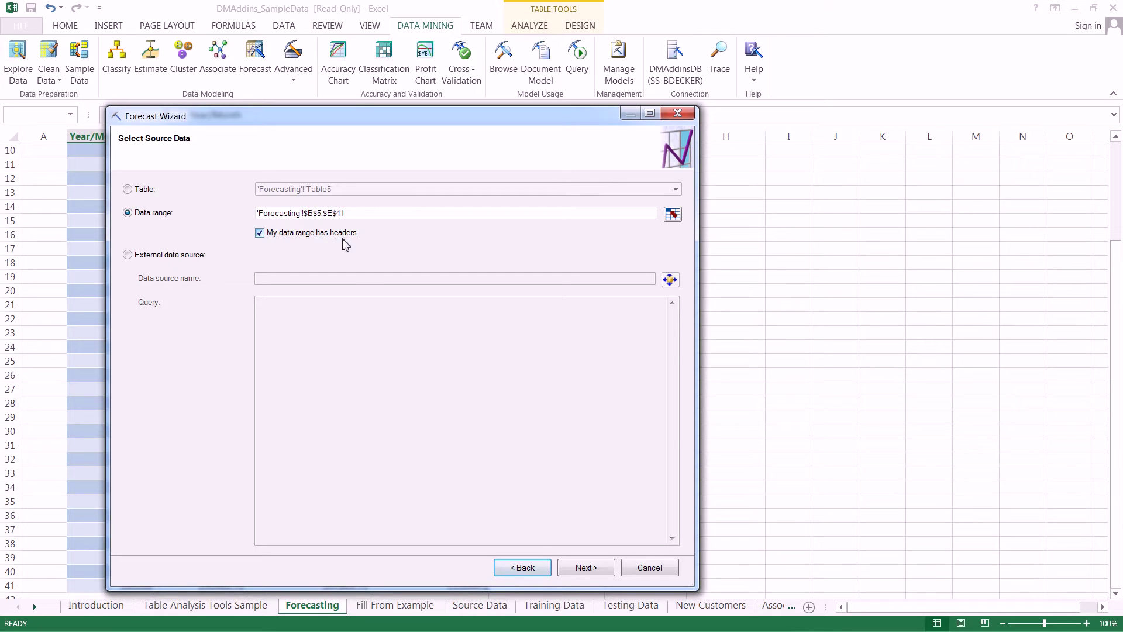
Step: Keep Year_Month as the time stamp, with all four columns left as inputs
left_click(586, 569)
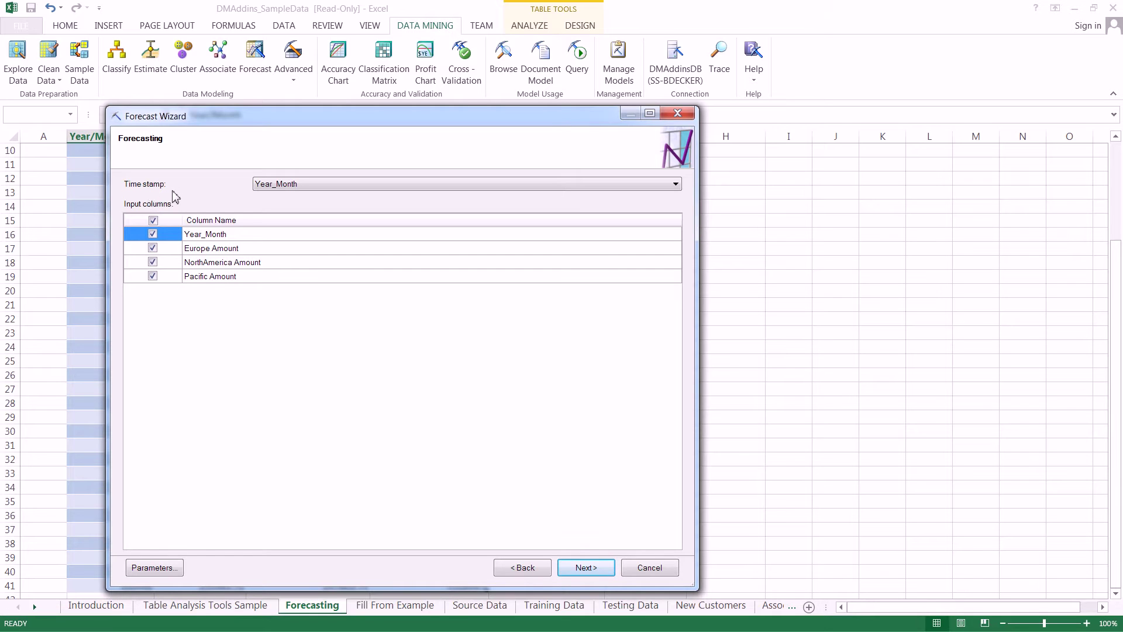
left_click(291, 186)
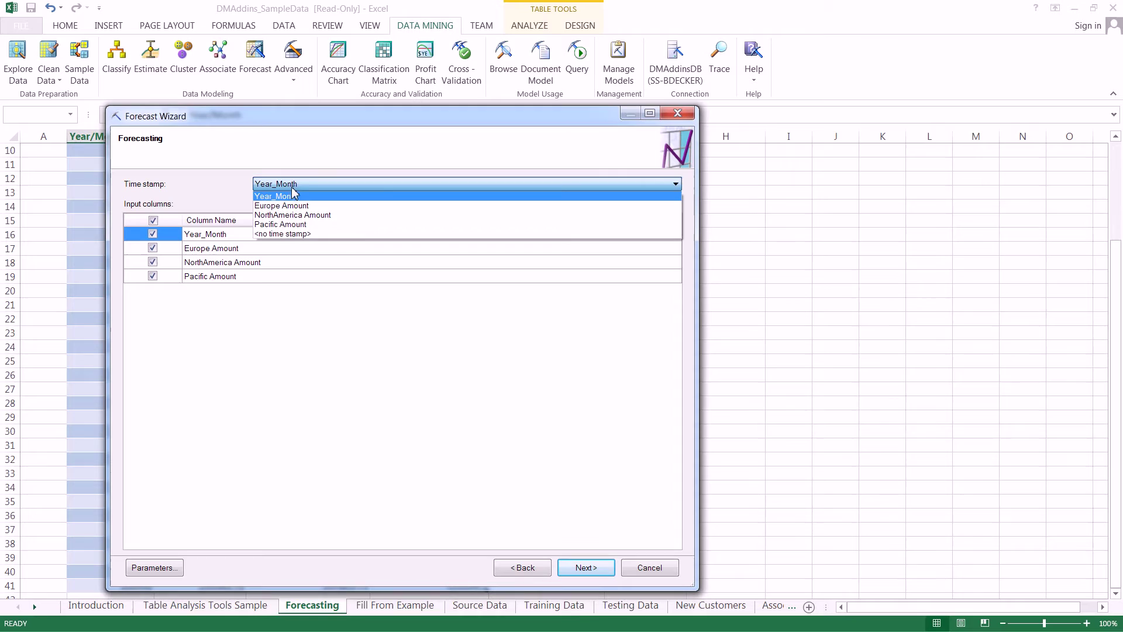
left_click(377, 196)
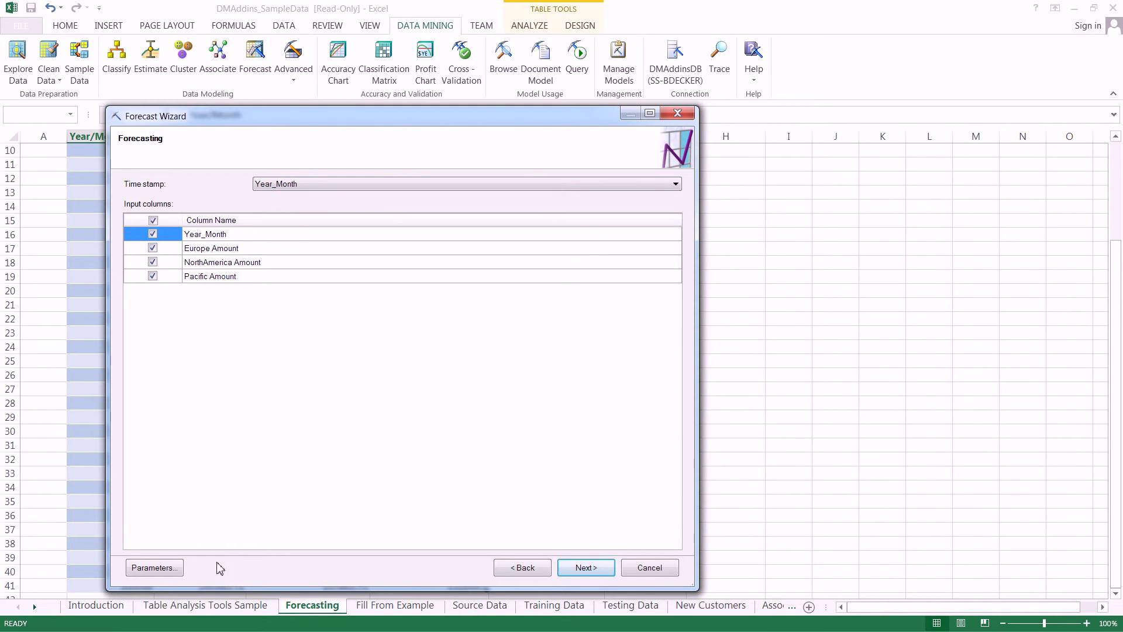
left_click(179, 572)
left_click_drag(165, 36, 272, 130)
left_click_drag(338, 160, 283, 160)
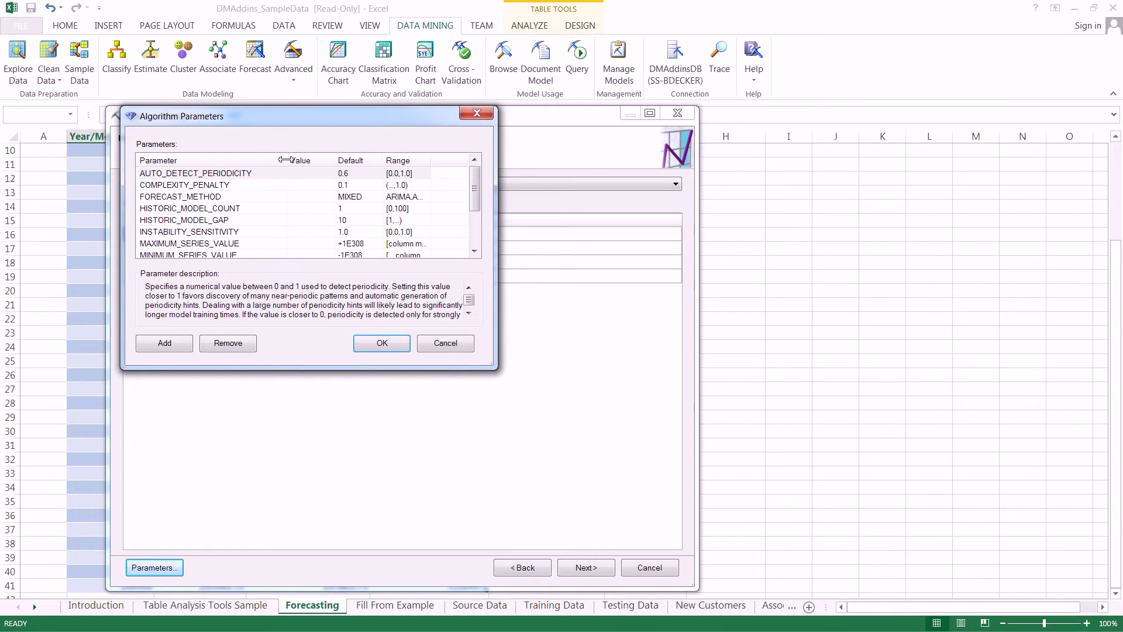
left_click_drag(380, 160, 395, 160)
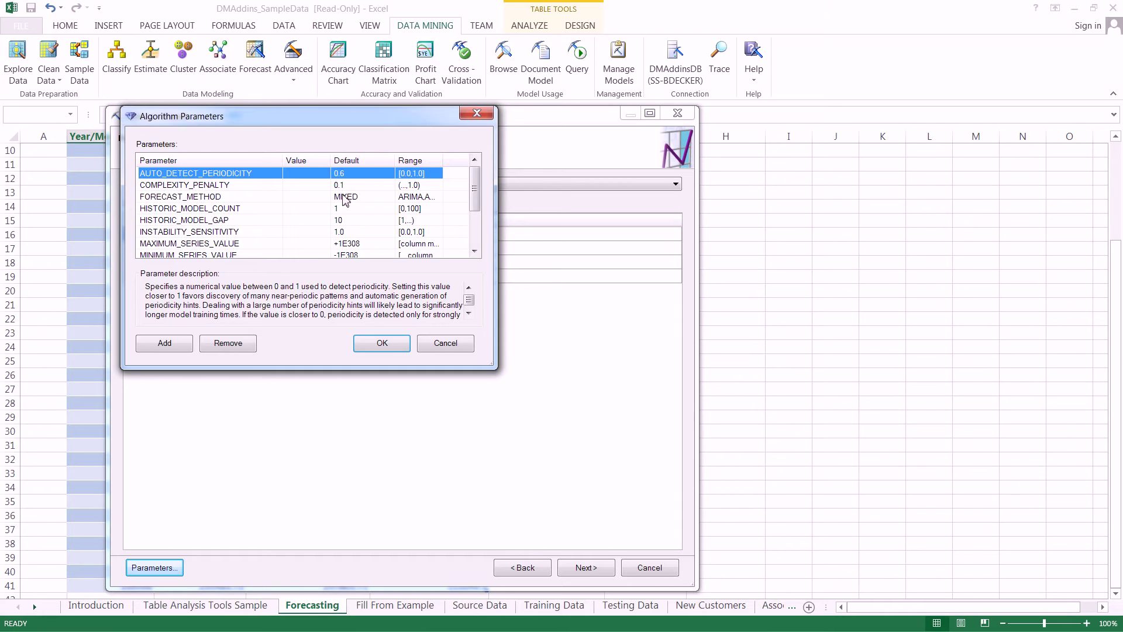
left_click_drag(474, 192, 474, 225)
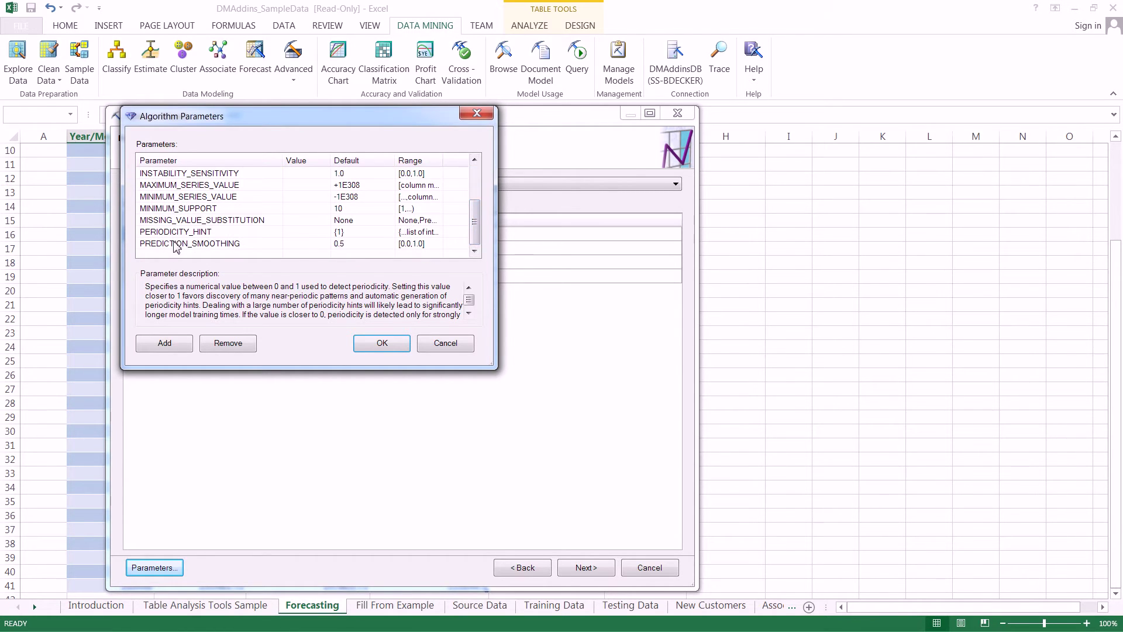
left_click(203, 231)
left_click(203, 220)
left_click(201, 197)
left_click(205, 175)
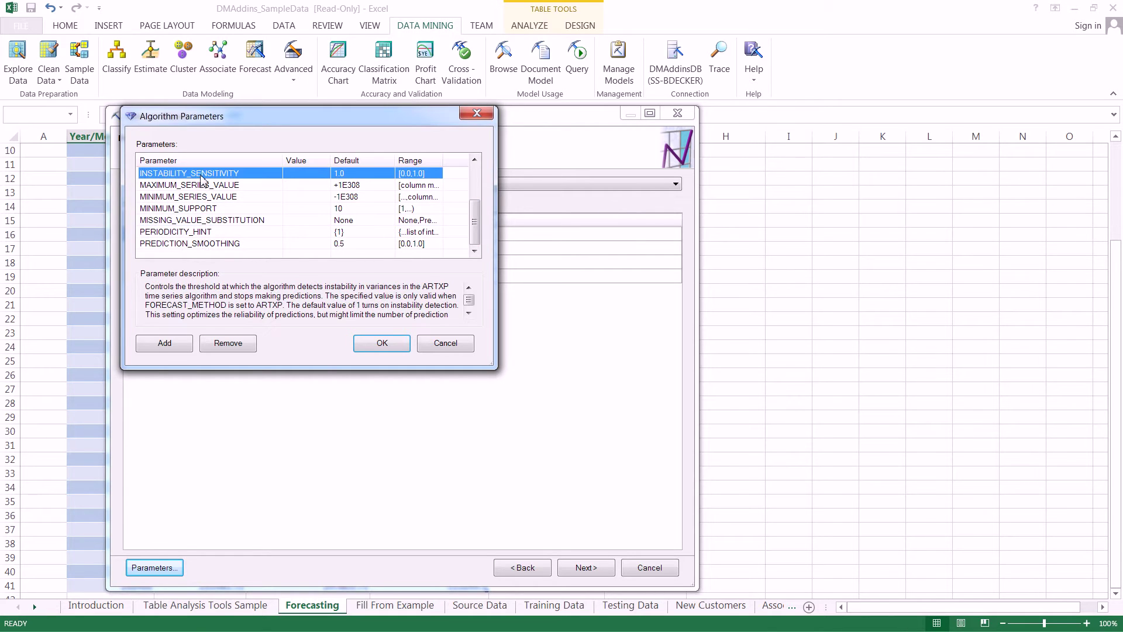
left_click(188, 208)
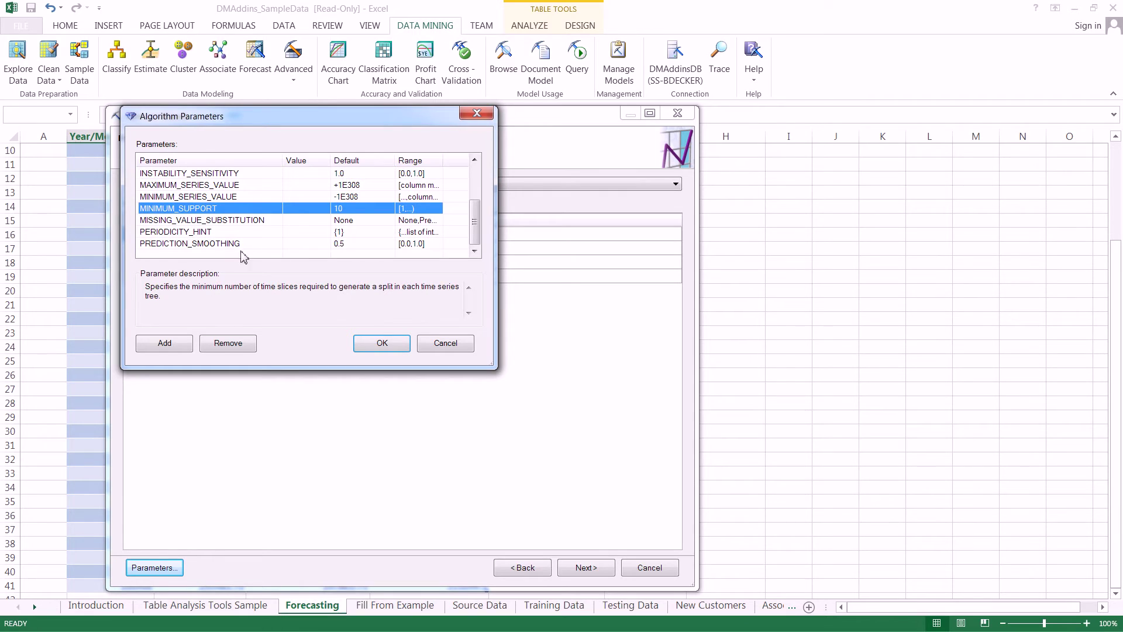
left_click(418, 174)
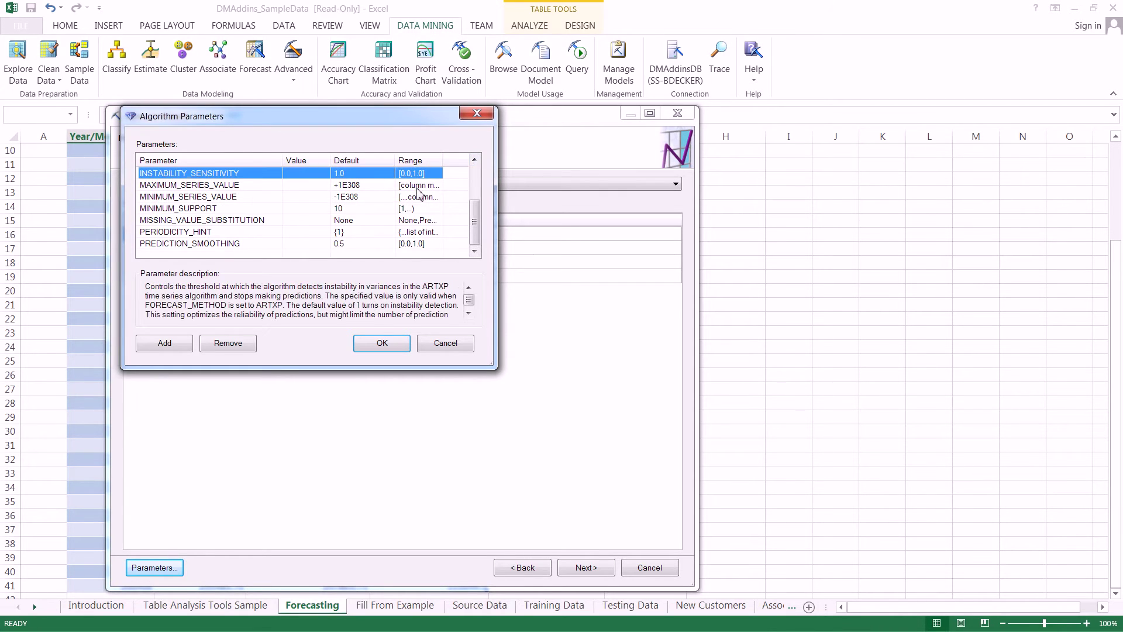
left_click(418, 187)
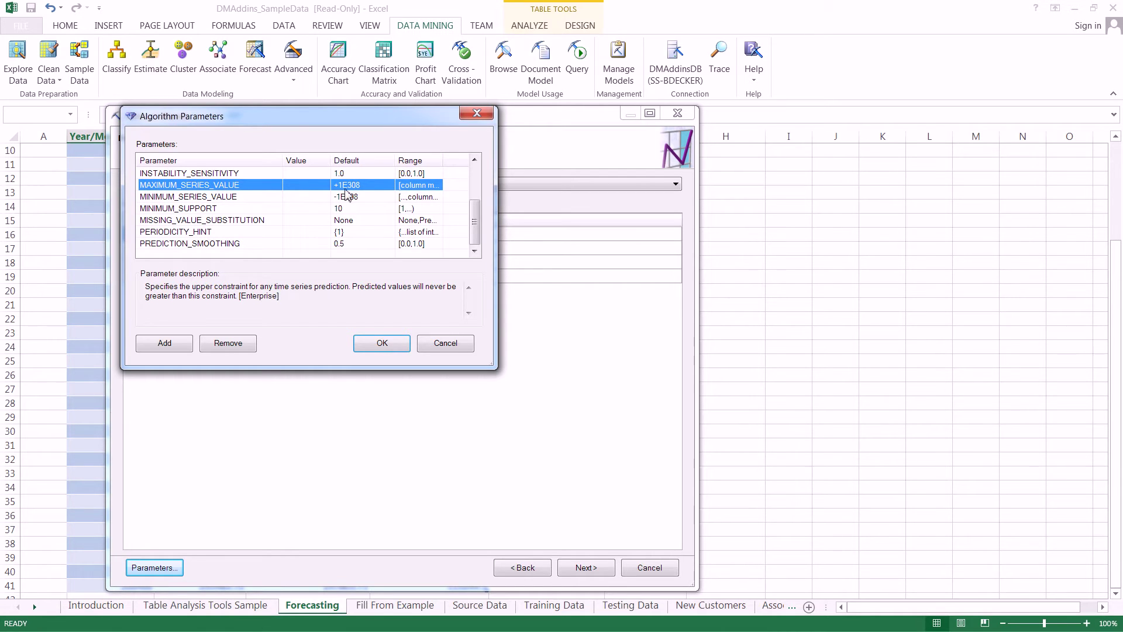
left_click(448, 345)
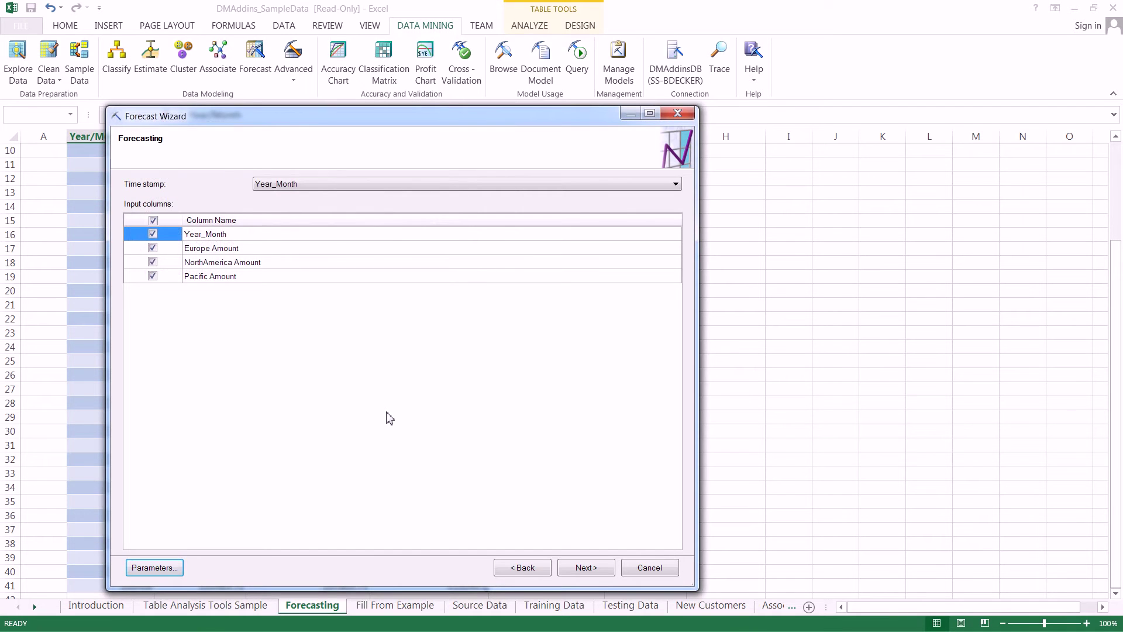
Step: Name the structure 'M200 Revenue Forecast' and finish to build and train the model
left_click(597, 573)
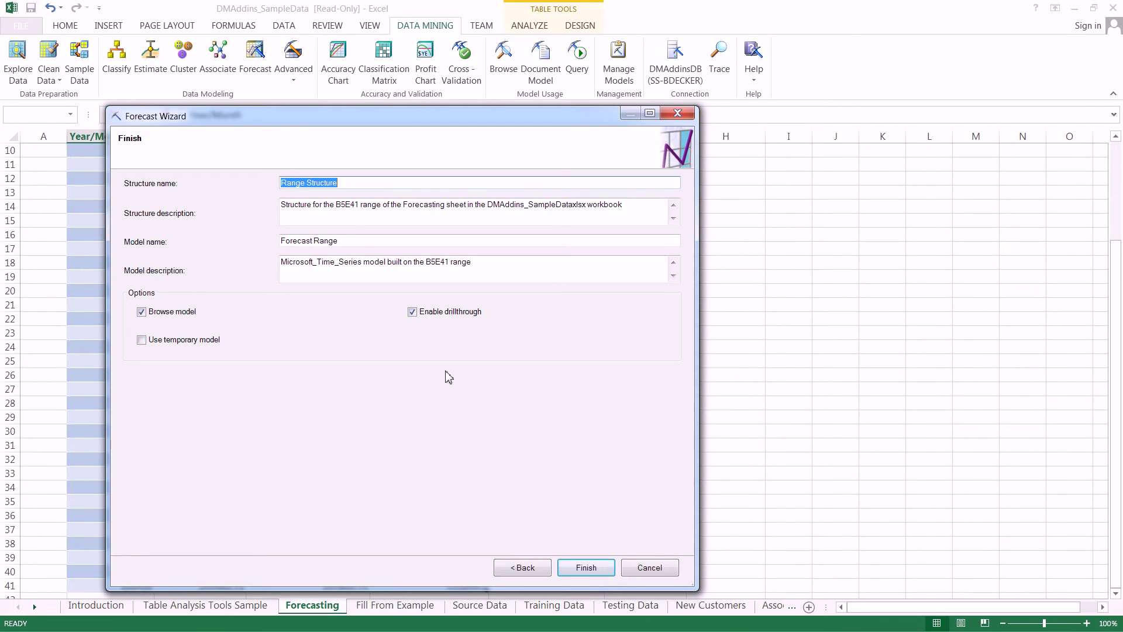
type("M200 Revenue Forecast")
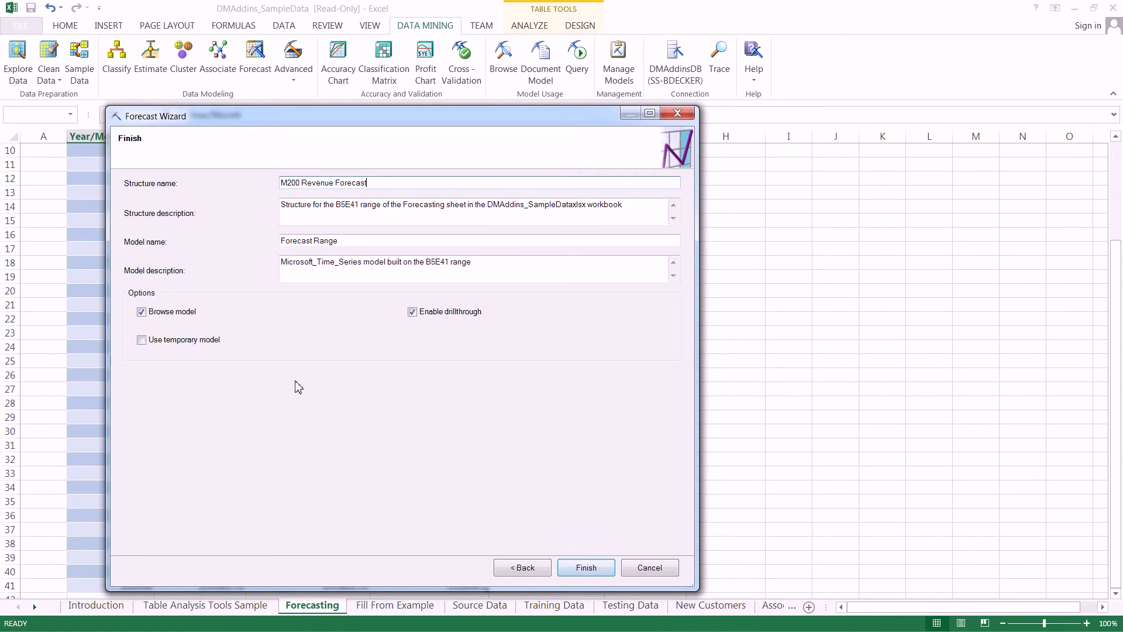
left_click(586, 568)
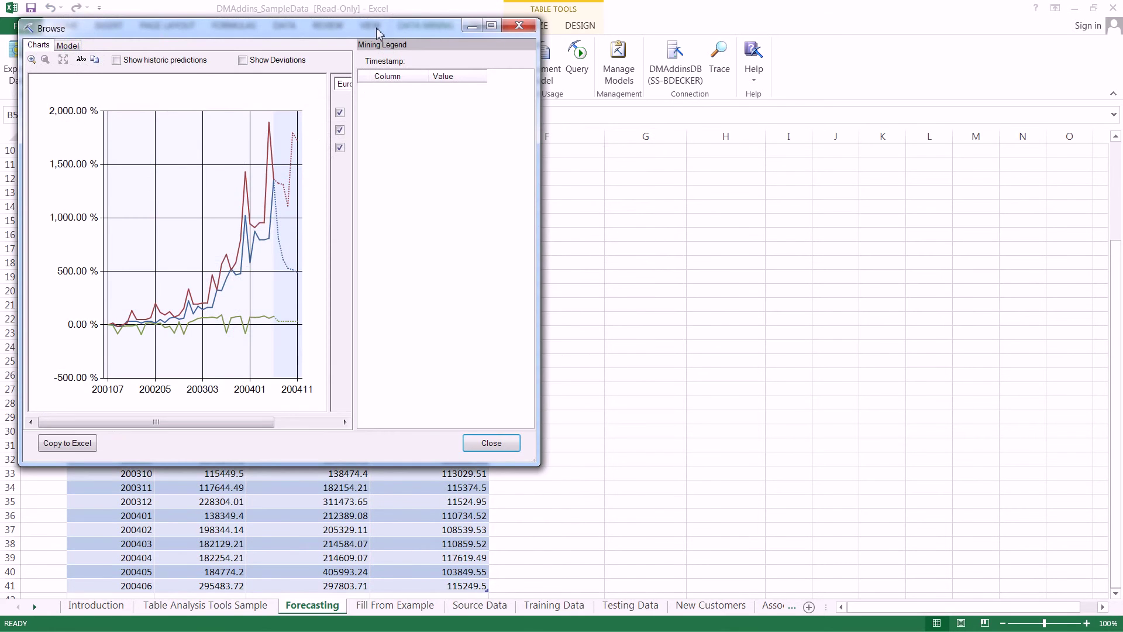
left_click_drag(378, 32, 443, 74)
left_click_drag(609, 147, 936, 147)
left_click_drag(482, 71, 489, 102)
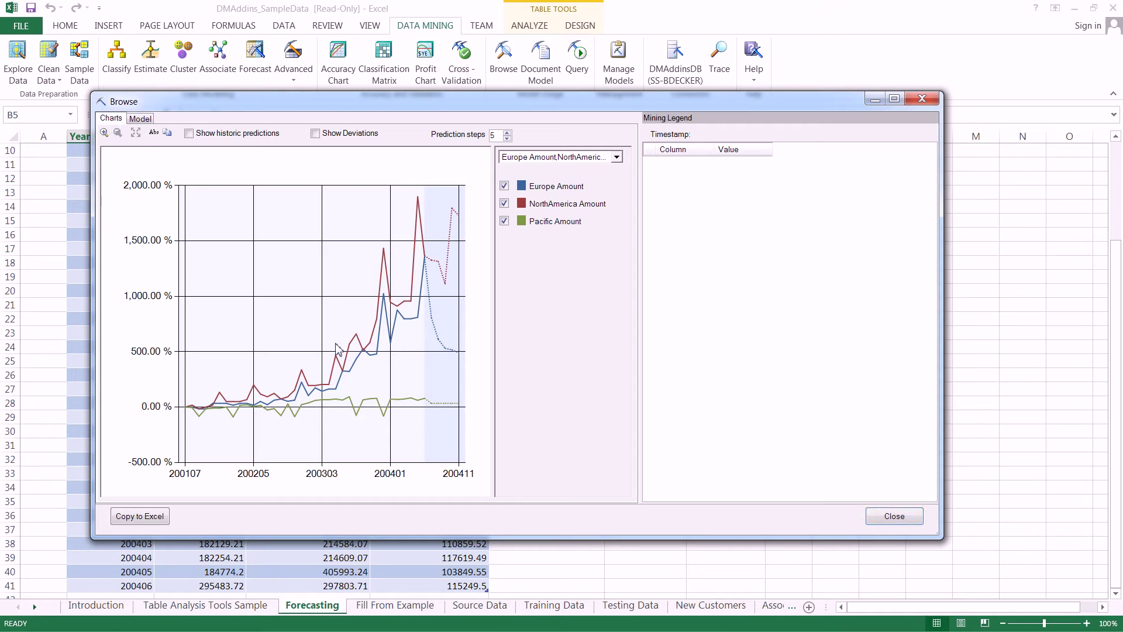
Step: Inspect the Pacific Amount tree's Year_Month < 200226.047 node, then return to the forecast chart
left_click(139, 119)
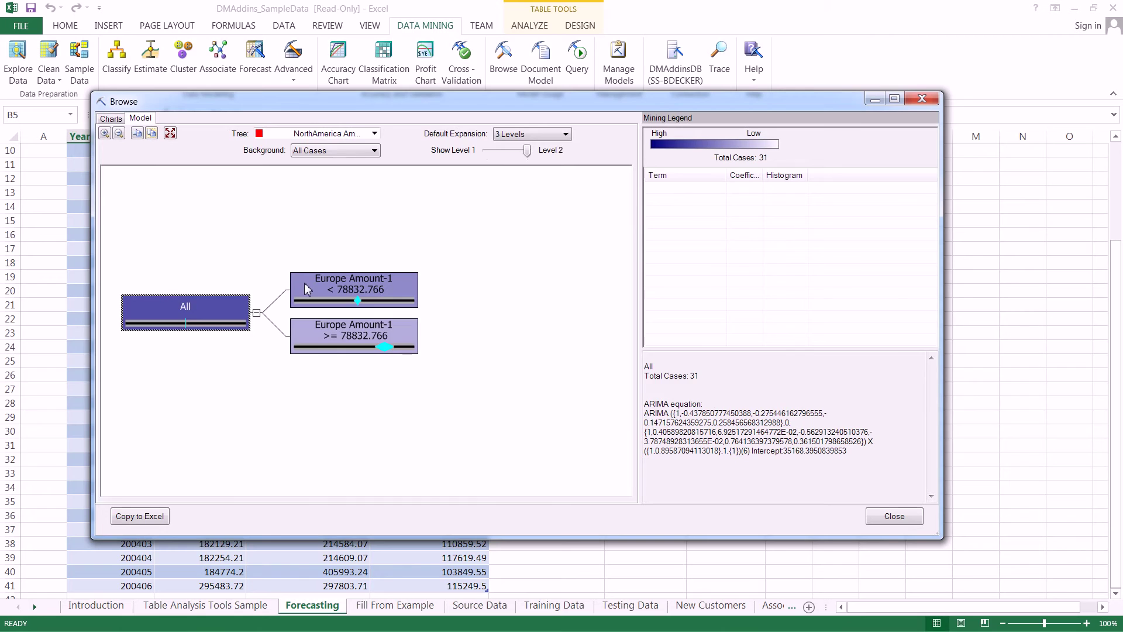
left_click(309, 134)
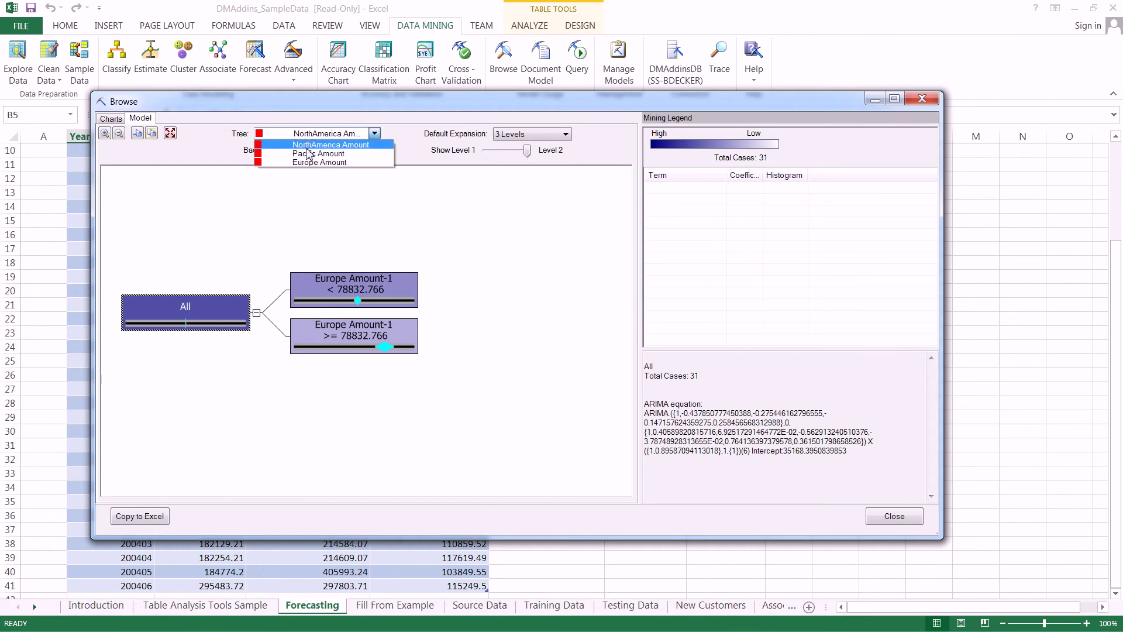
left_click(310, 154)
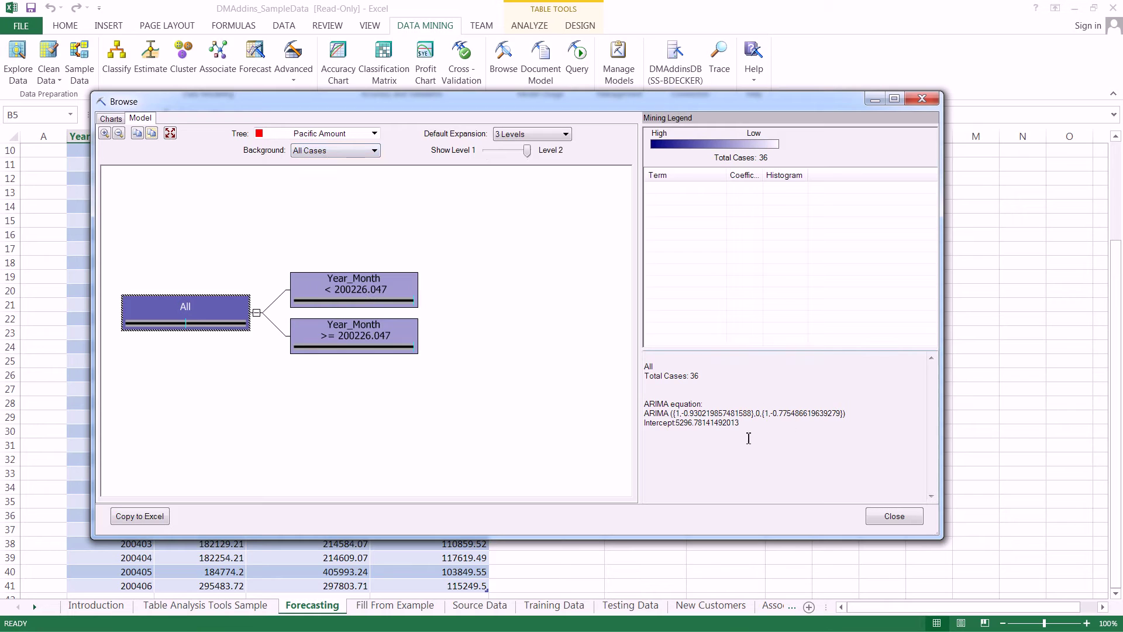
left_click(382, 298)
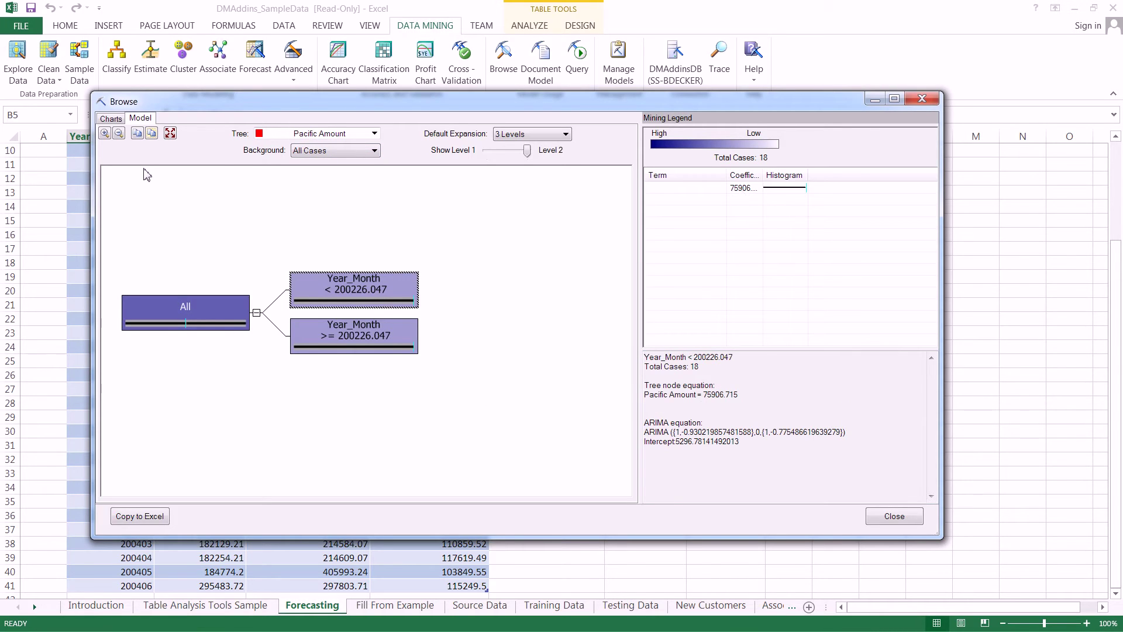
left_click(111, 119)
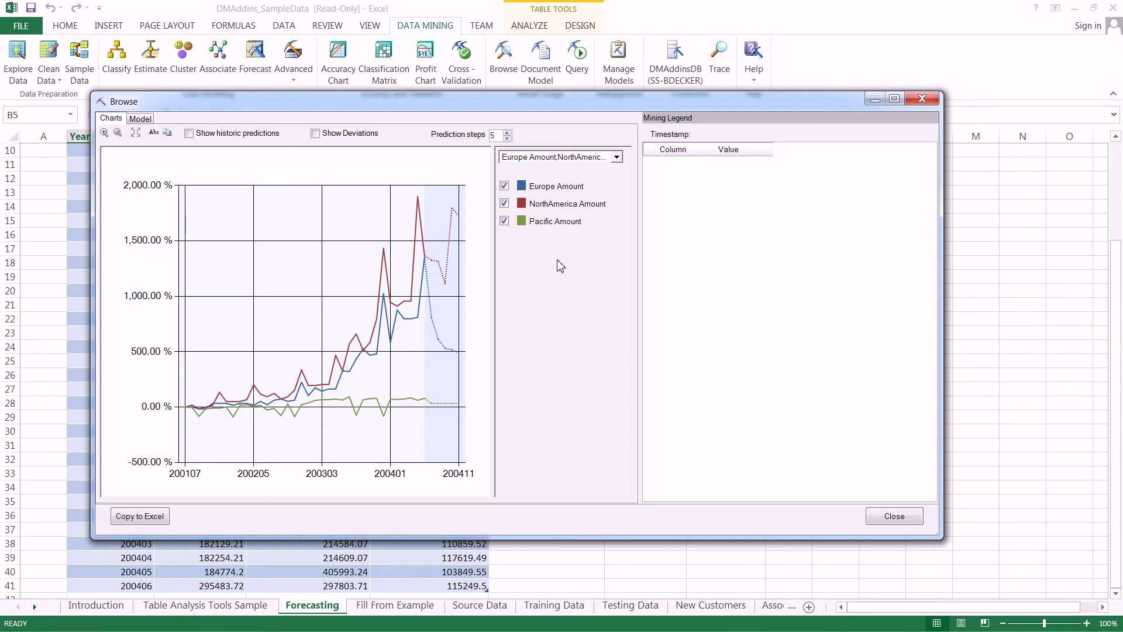
Step: Chart each region's series alone in turn, restore all three, and add one prediction step
left_click(504, 204)
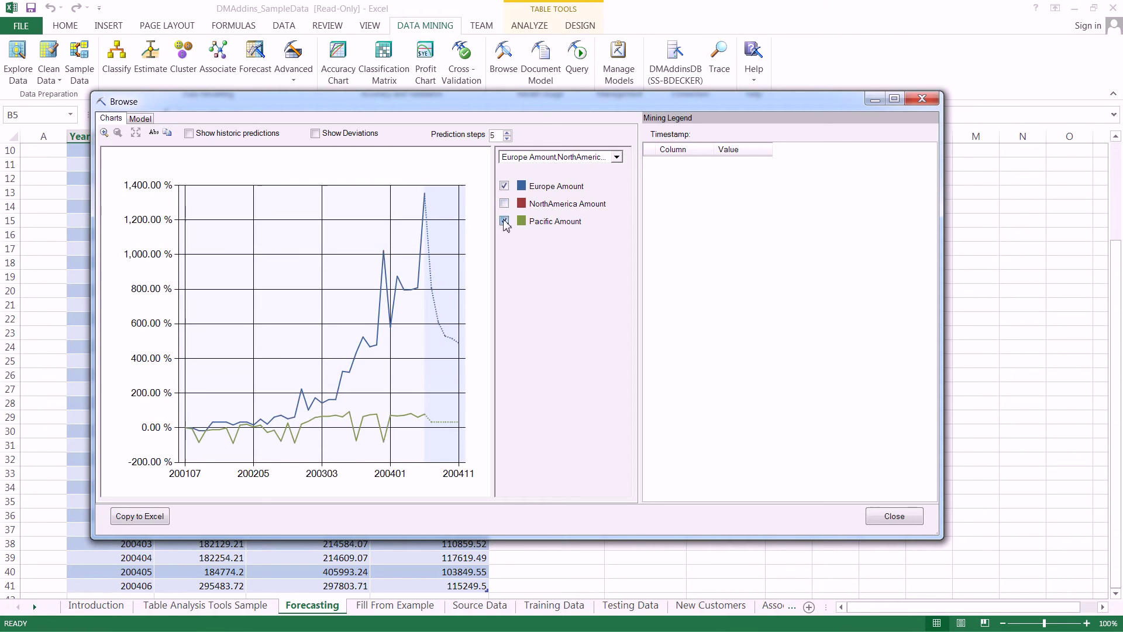
left_click(504, 221)
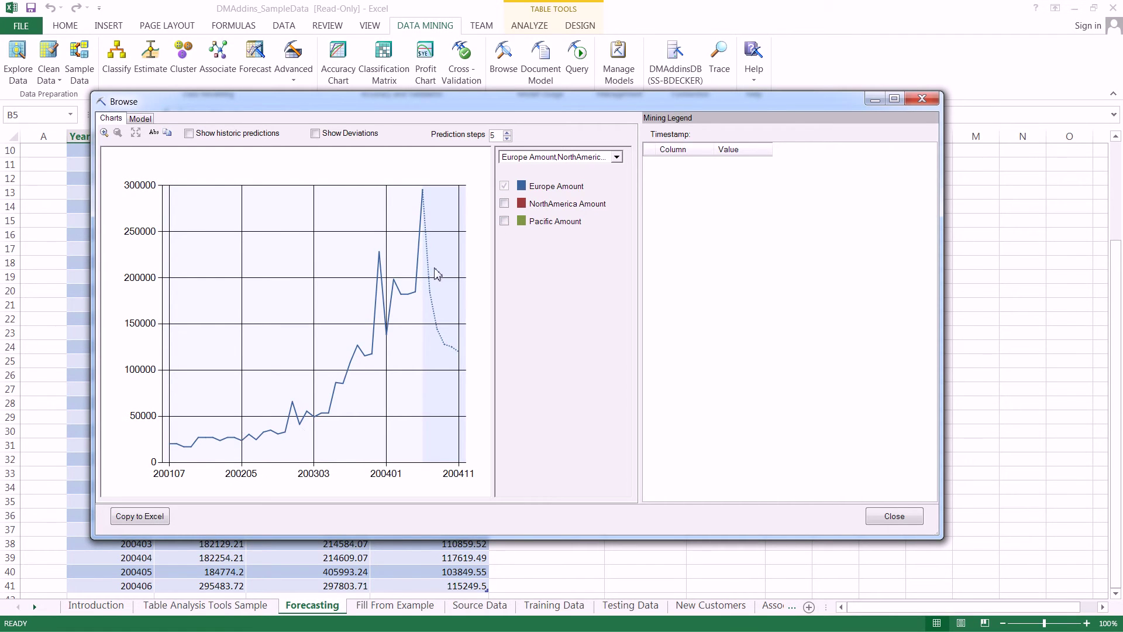
left_click(505, 203)
left_click(505, 186)
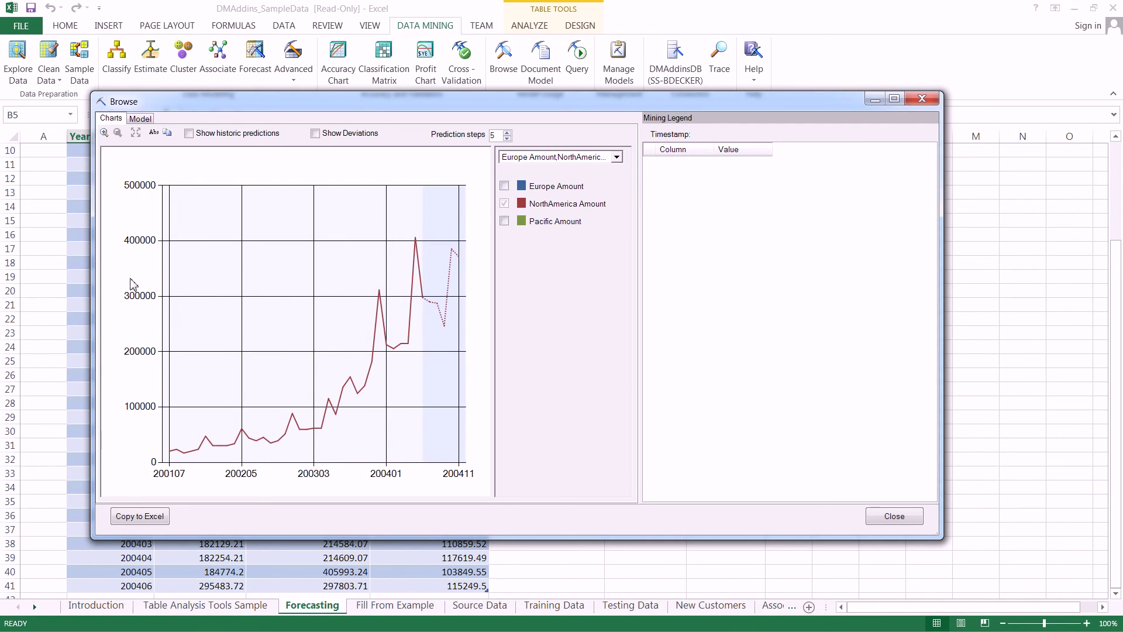
left_click(504, 221)
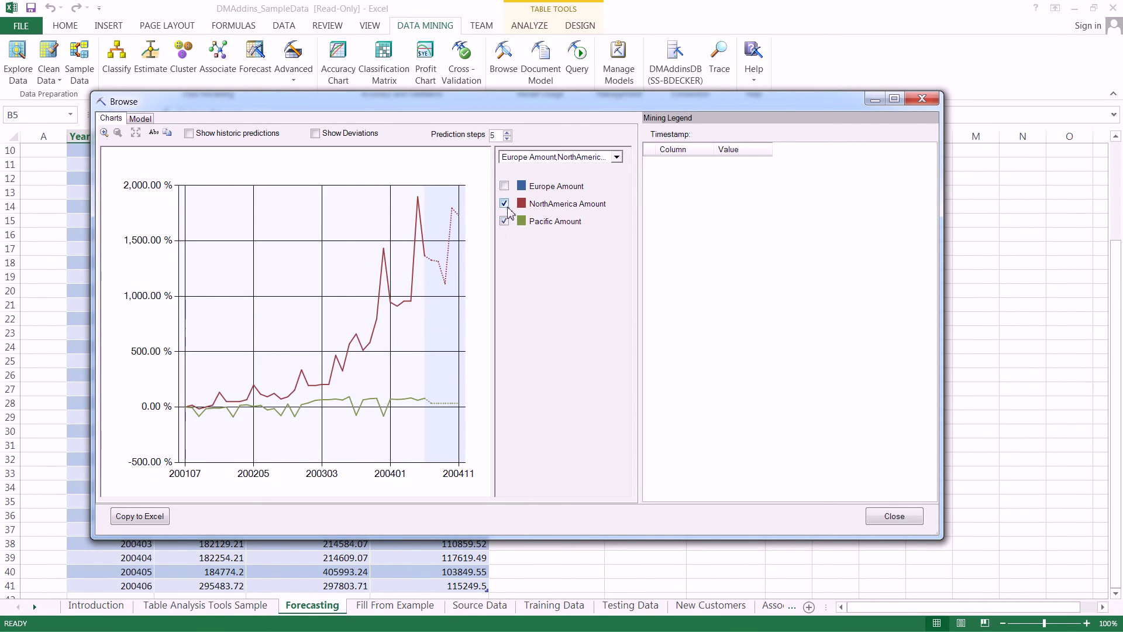
left_click(505, 203)
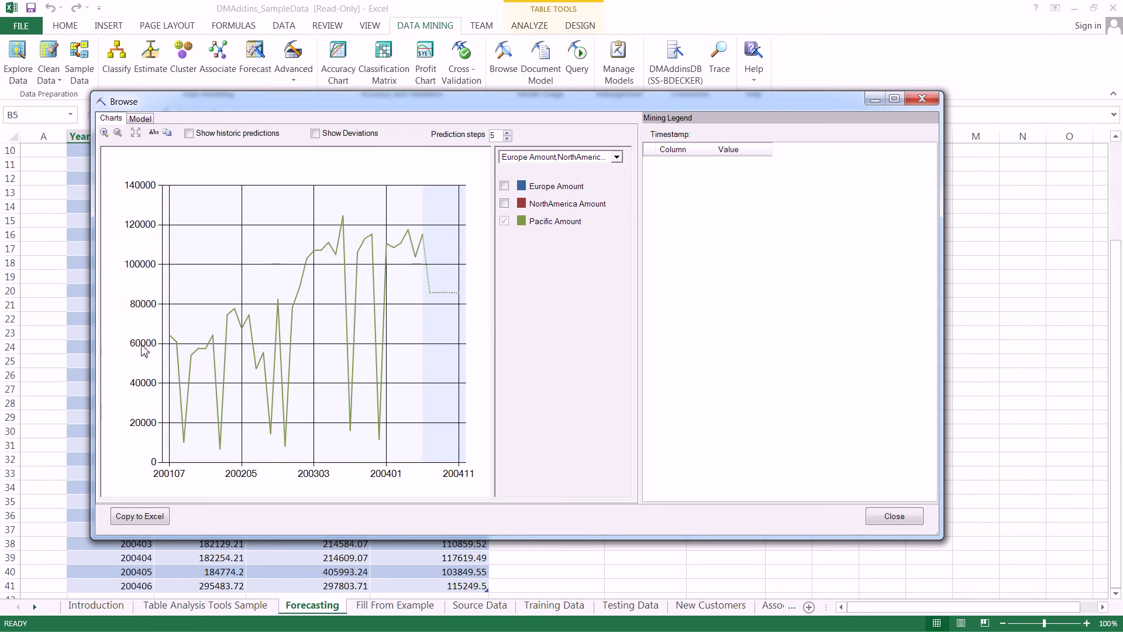
left_click(504, 204)
left_click(504, 186)
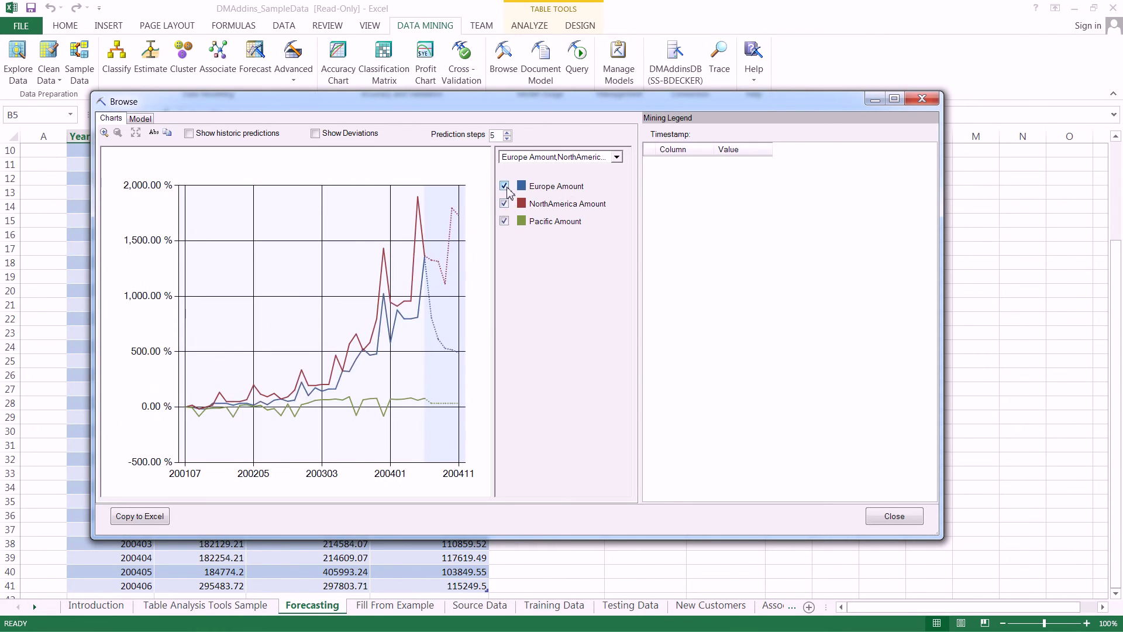
left_click(508, 133)
Step: Raise Prediction steps to 10 and turn on Show Deviations
left_click(508, 133)
left_click(507, 133)
left_click(508, 132)
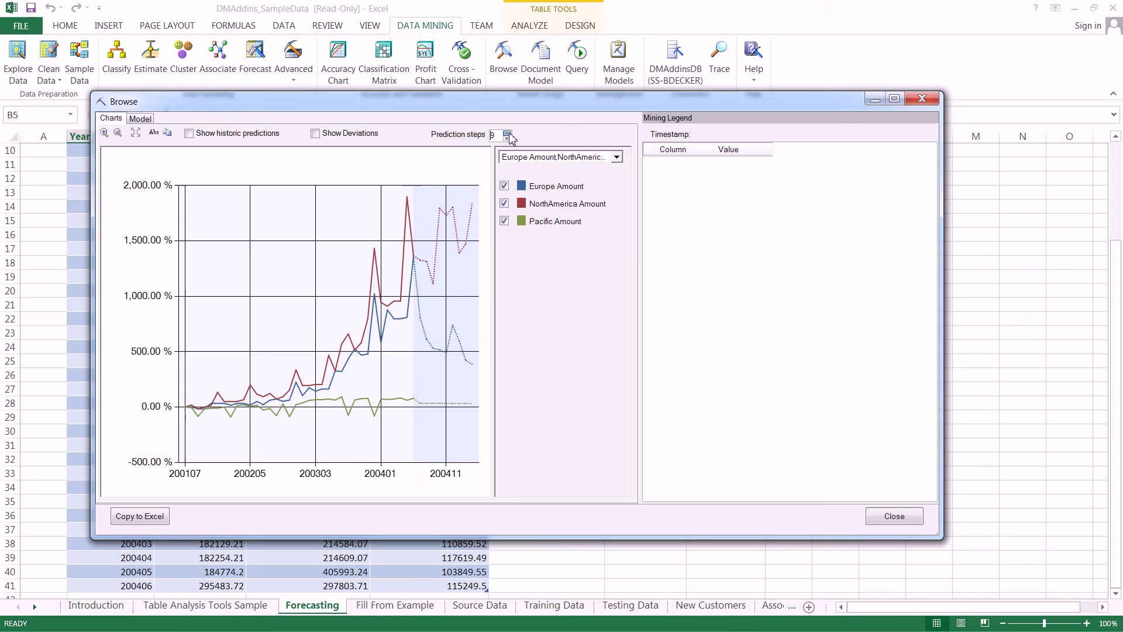
left_click(508, 133)
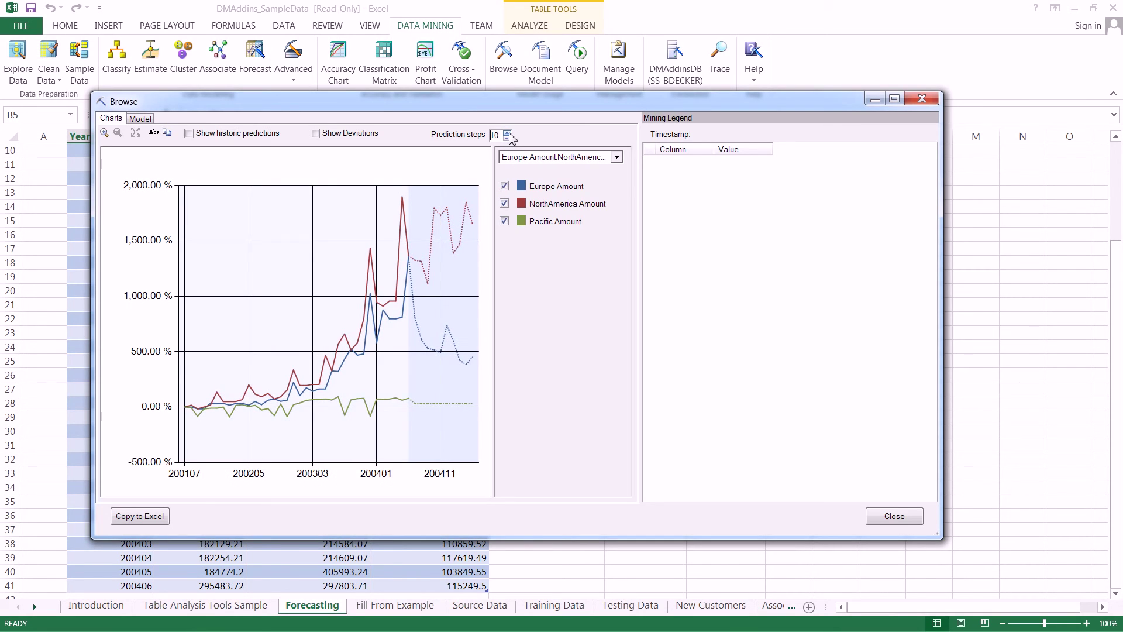
left_click(315, 133)
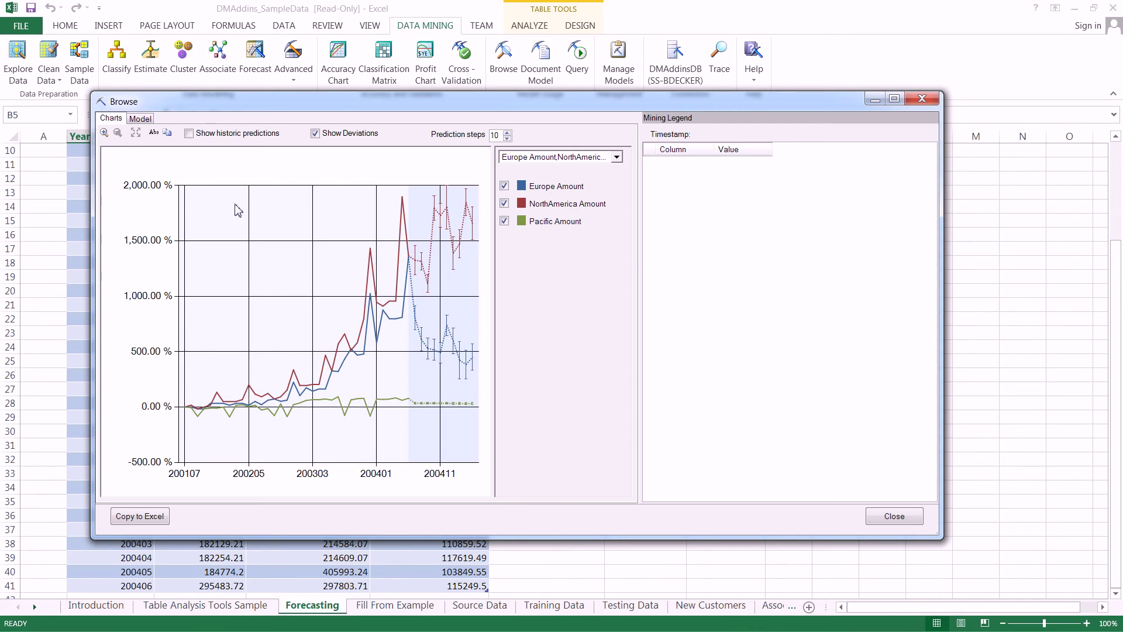
Step: Read legend values at 200211, 200310 and 200409, then chart only Europe Amount
left_click(286, 235)
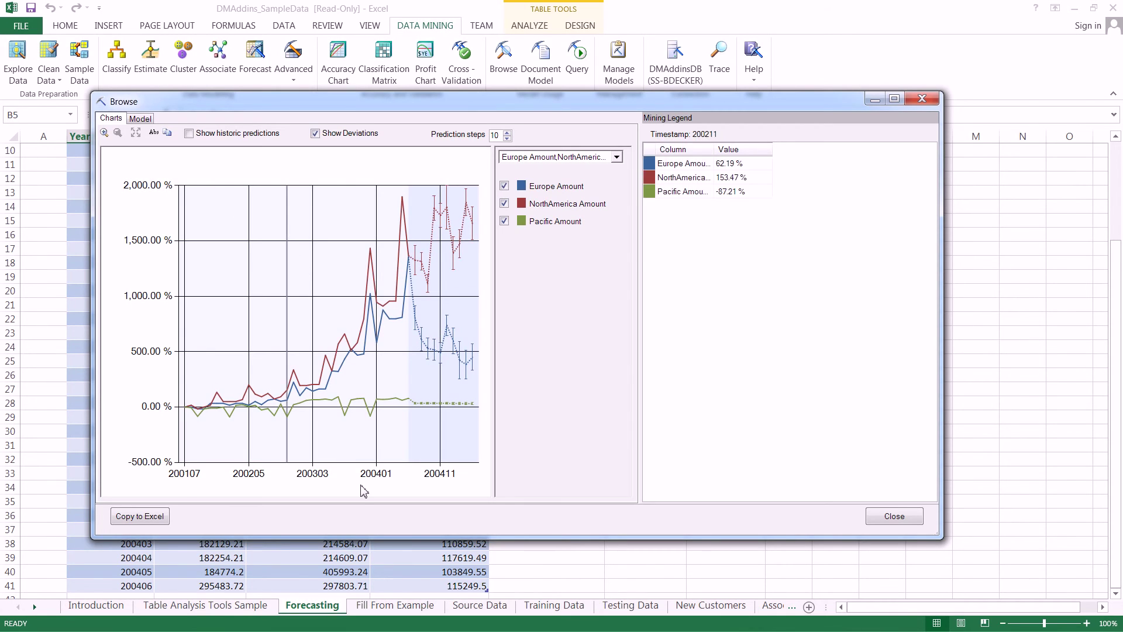
left_click(358, 318)
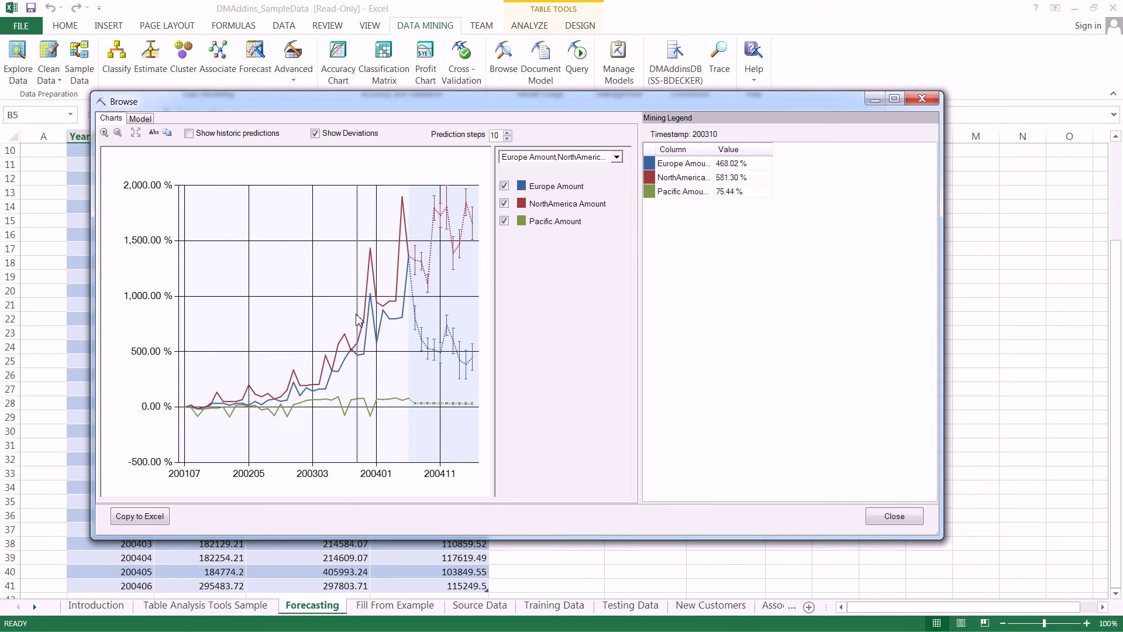
left_click(429, 293)
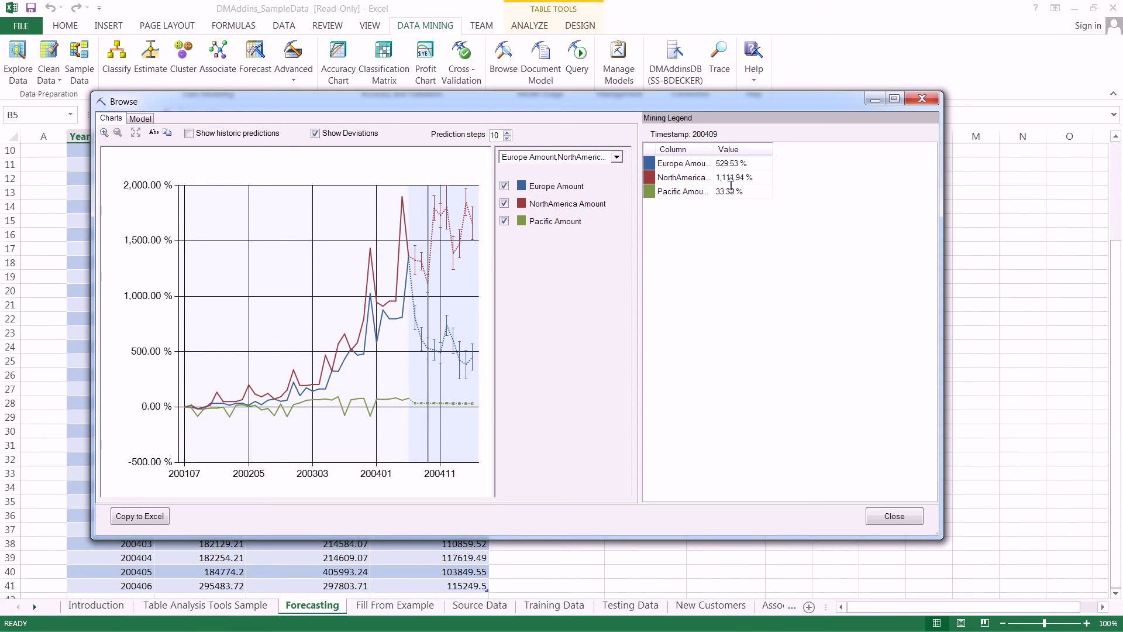
left_click(504, 203)
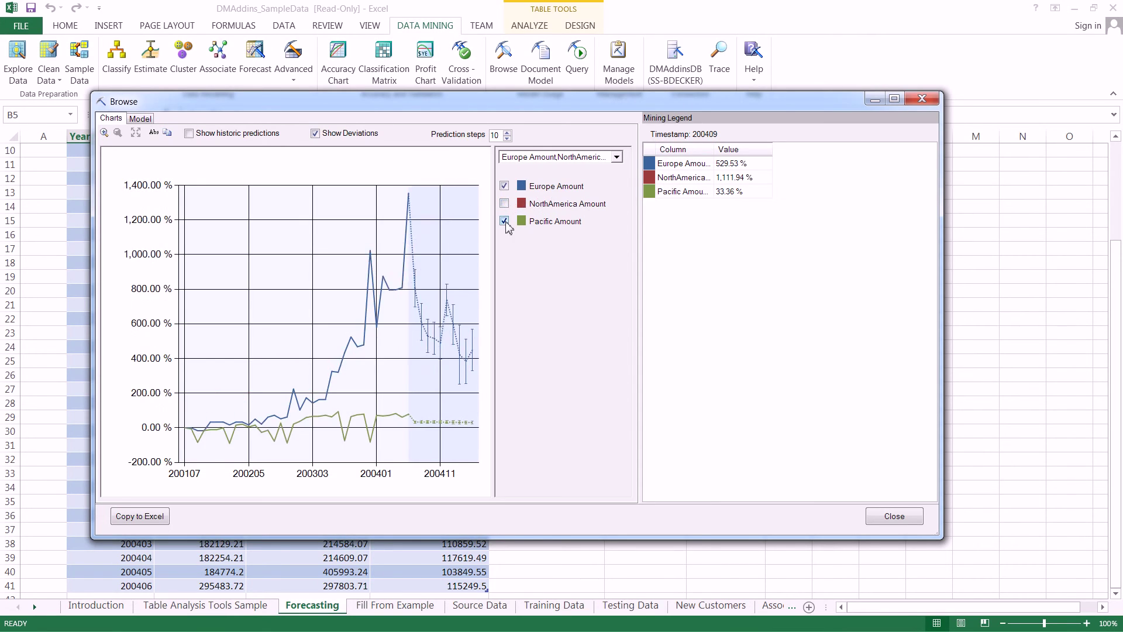
left_click(505, 221)
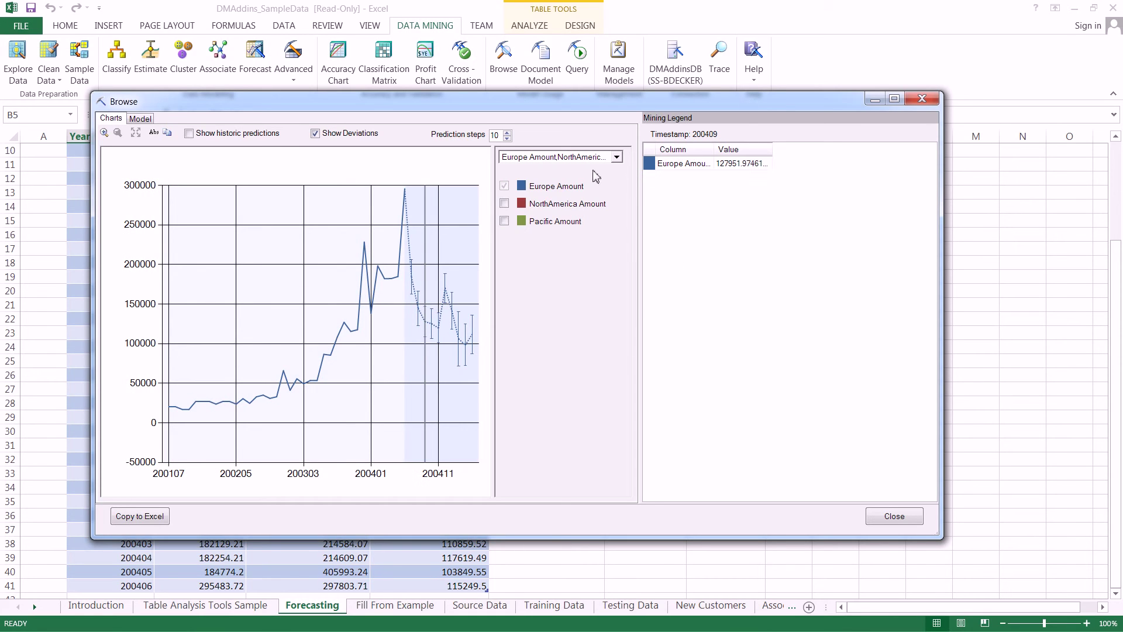
Step: In the Model view, browse the NorthAmerica, Europe, then Pacific Amount trees
left_click(146, 119)
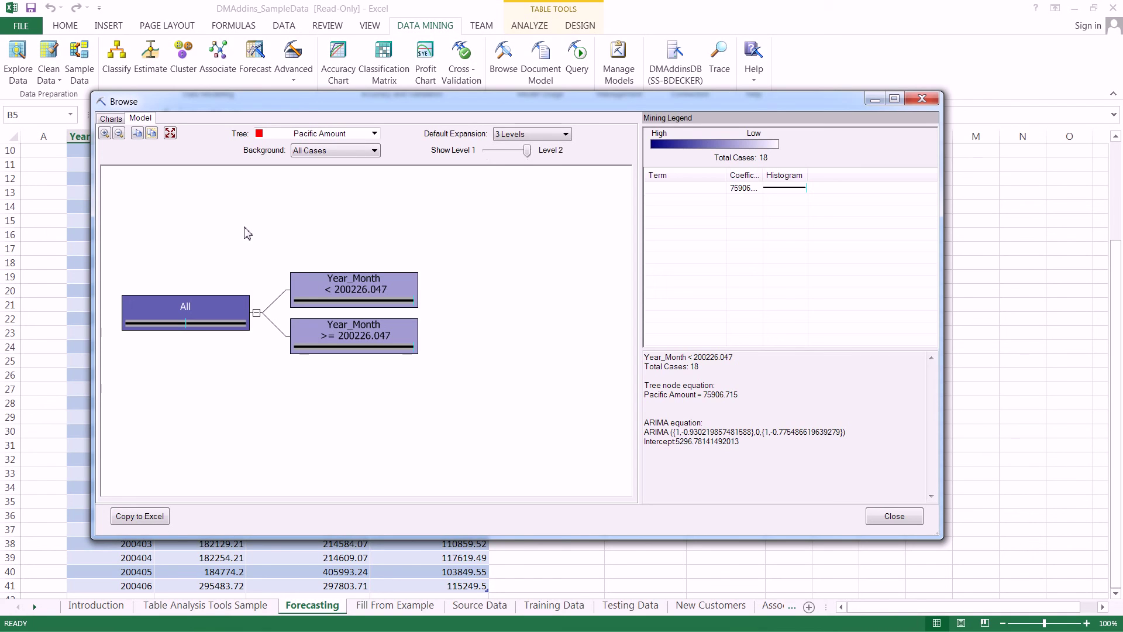
left_click(308, 134)
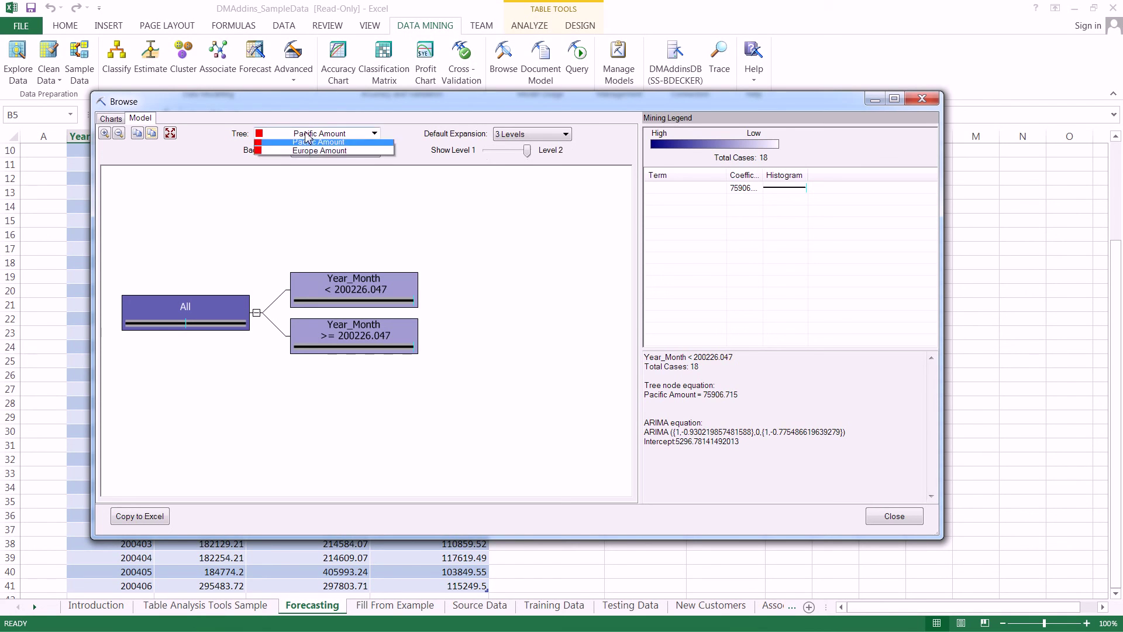
left_click(311, 154)
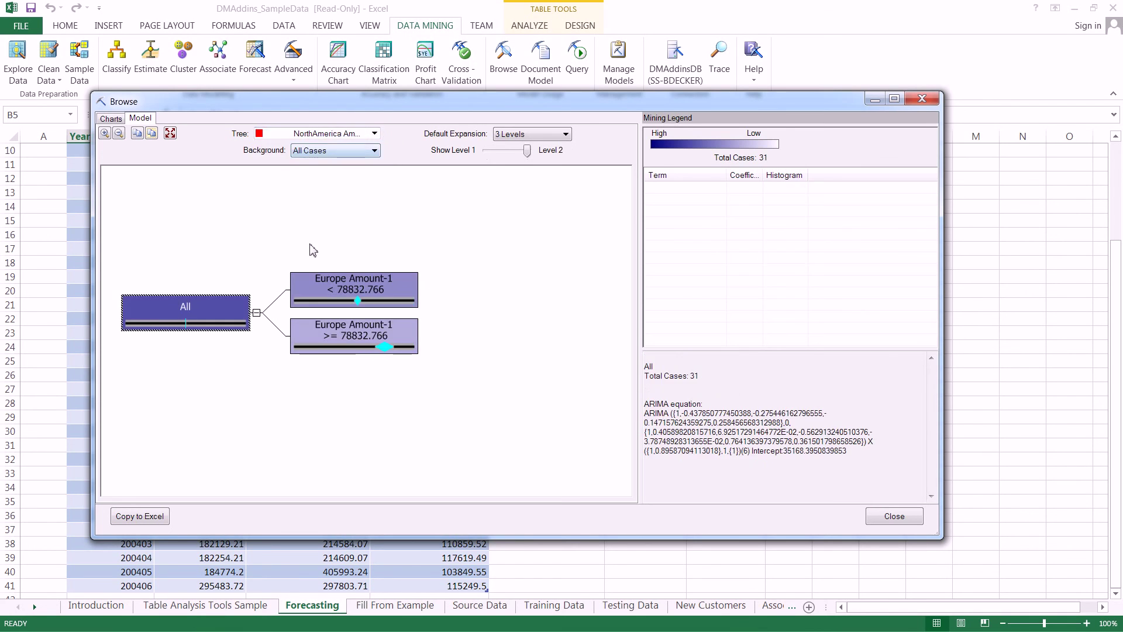
left_click(310, 133)
left_click(305, 162)
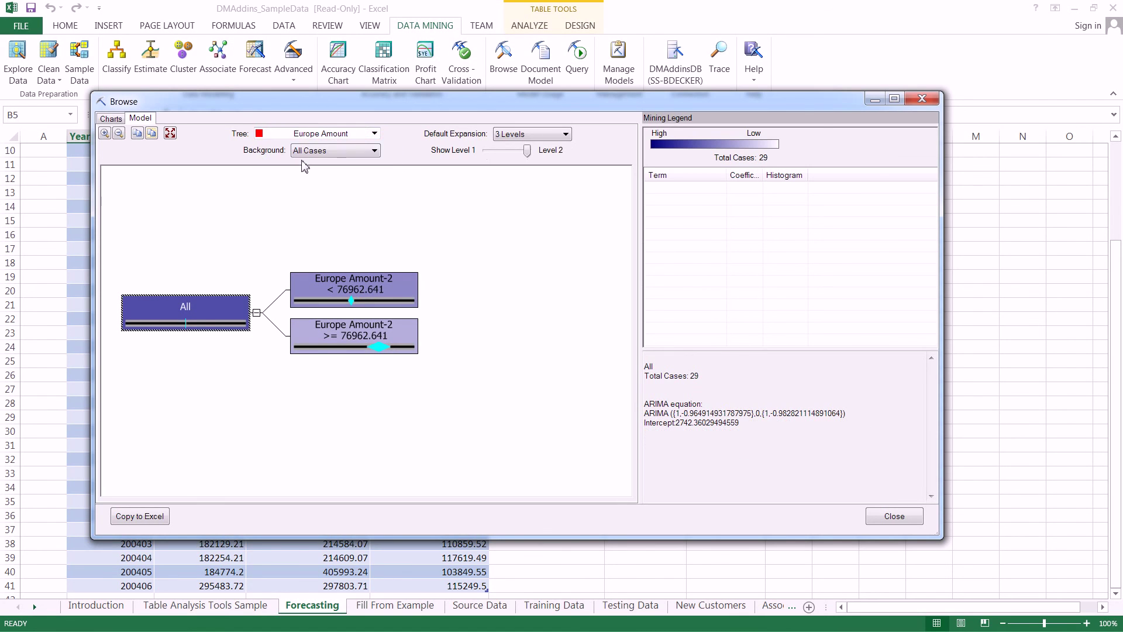
left_click(306, 136)
left_click(305, 153)
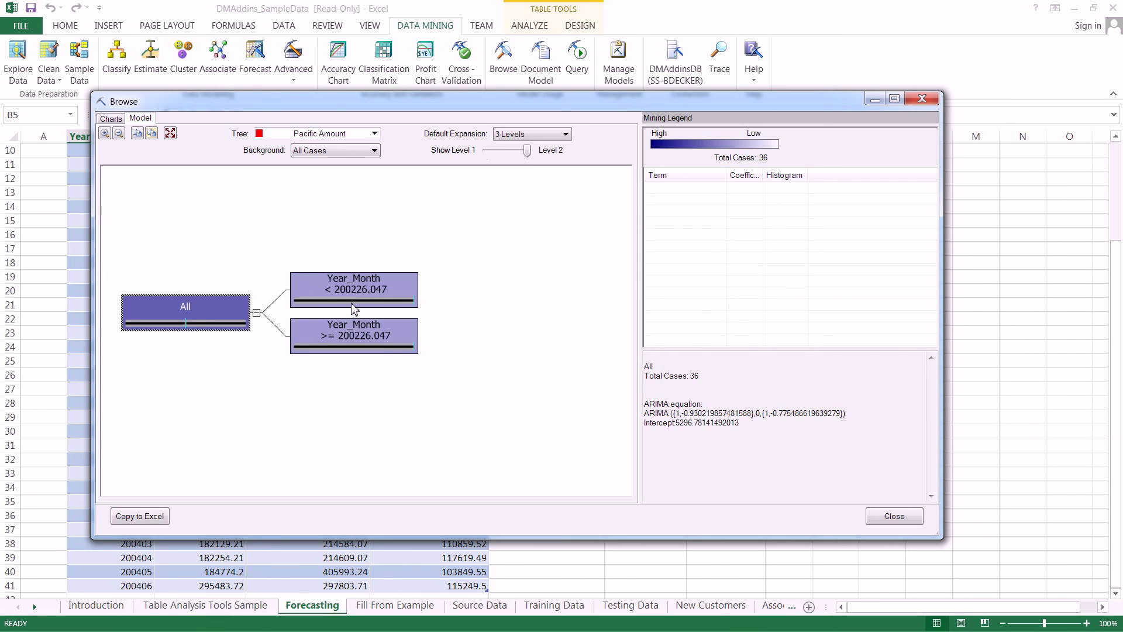
Step: Select the Year_Month >= 200226.047 node to show its 18 cases and equation Pacific Amount = 75906.715
mouse_move(357, 302)
left_click(351, 333)
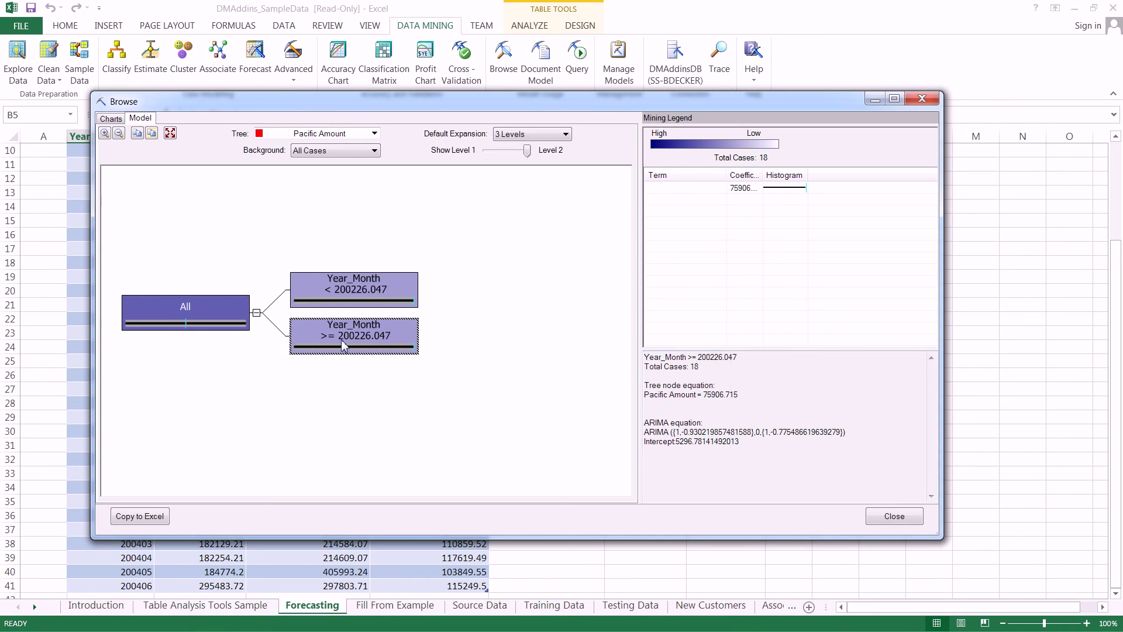
mouse_move(342, 341)
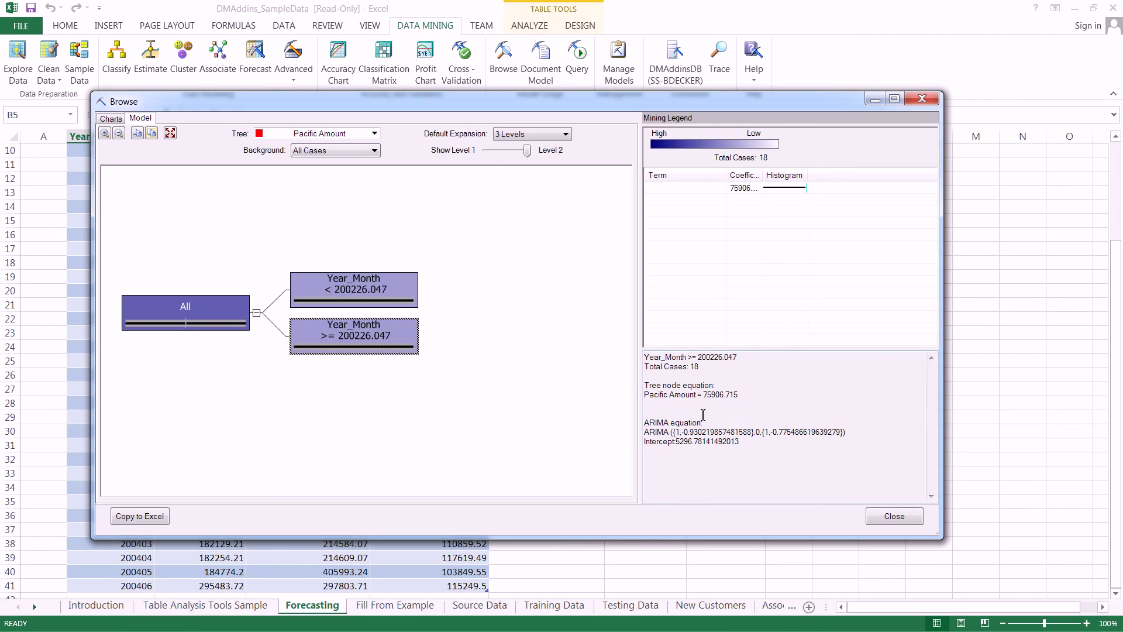